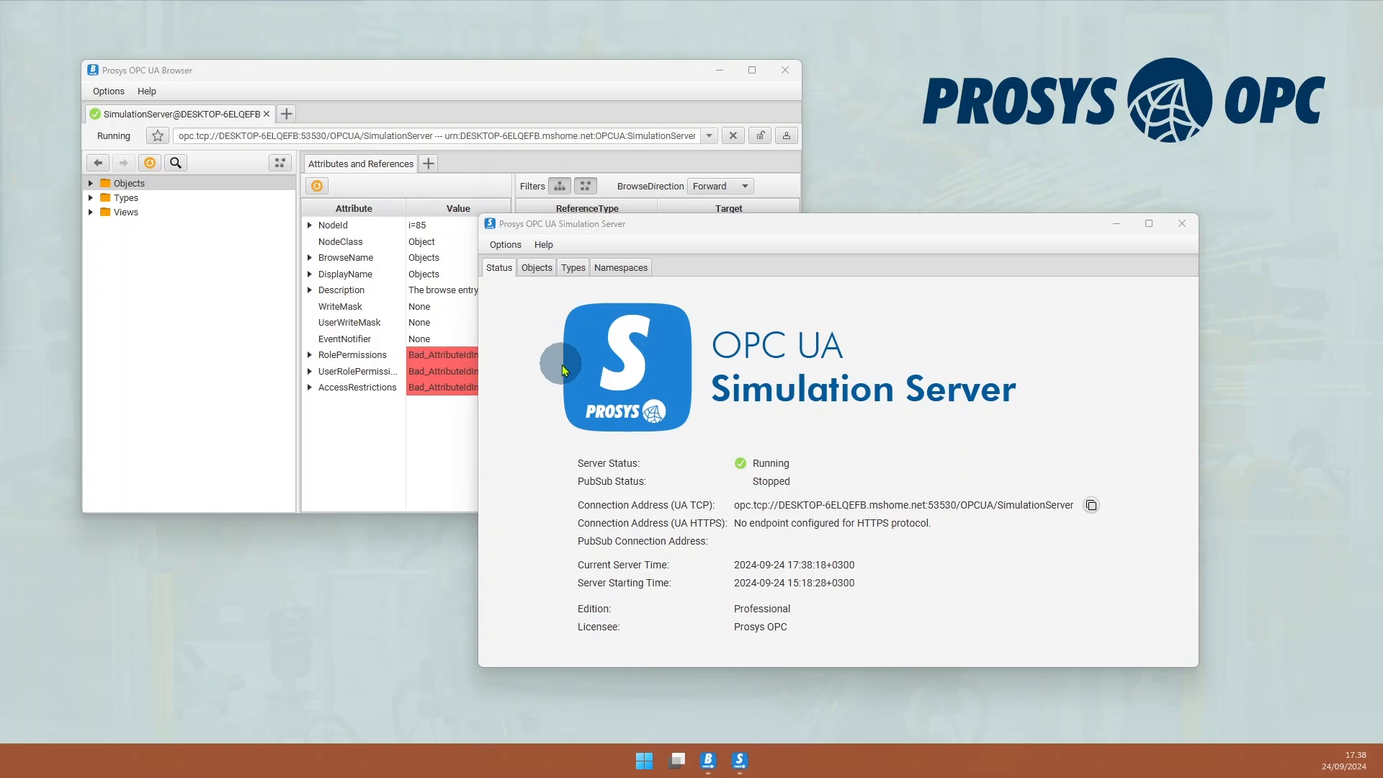
Add a new method named MyMethod to the MyInstances folder in the Simulation Server's objects
left_click(536, 269)
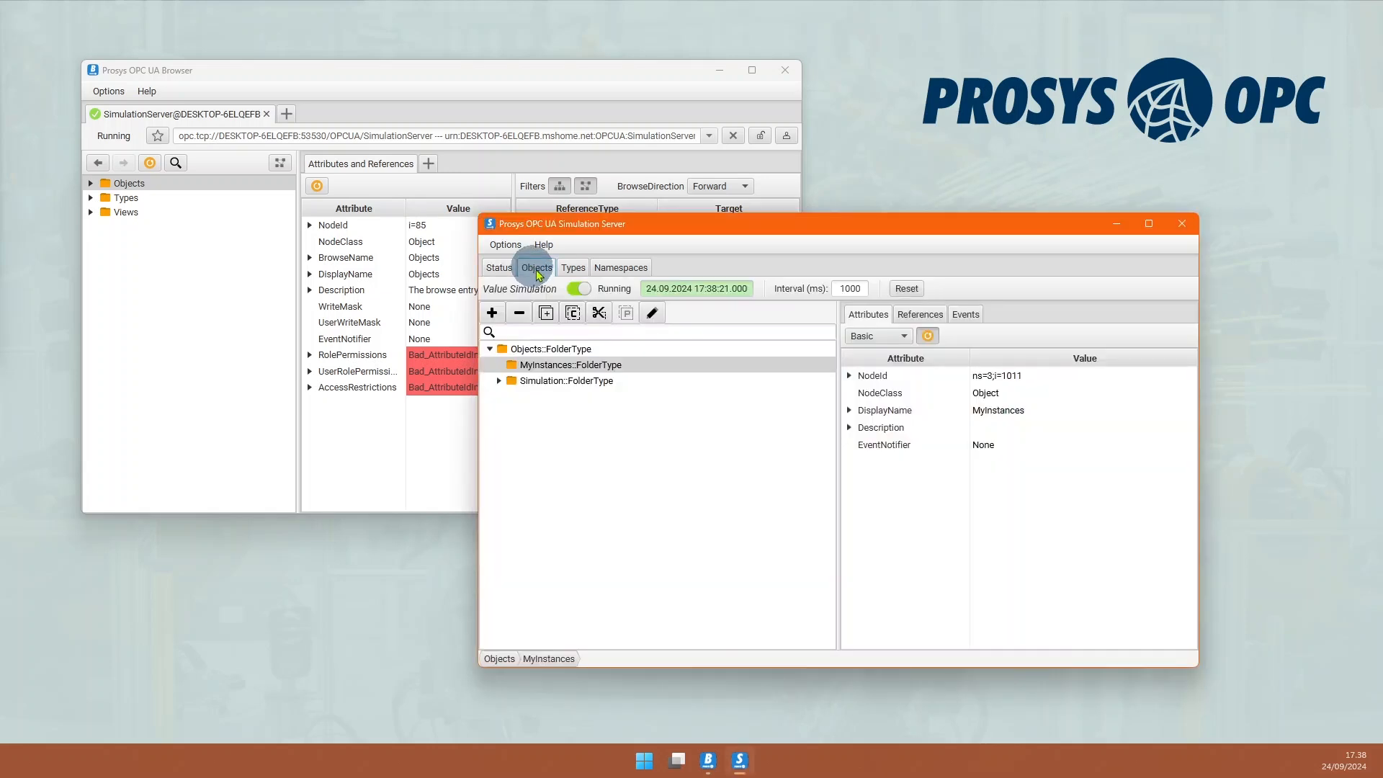
left_click(602, 447)
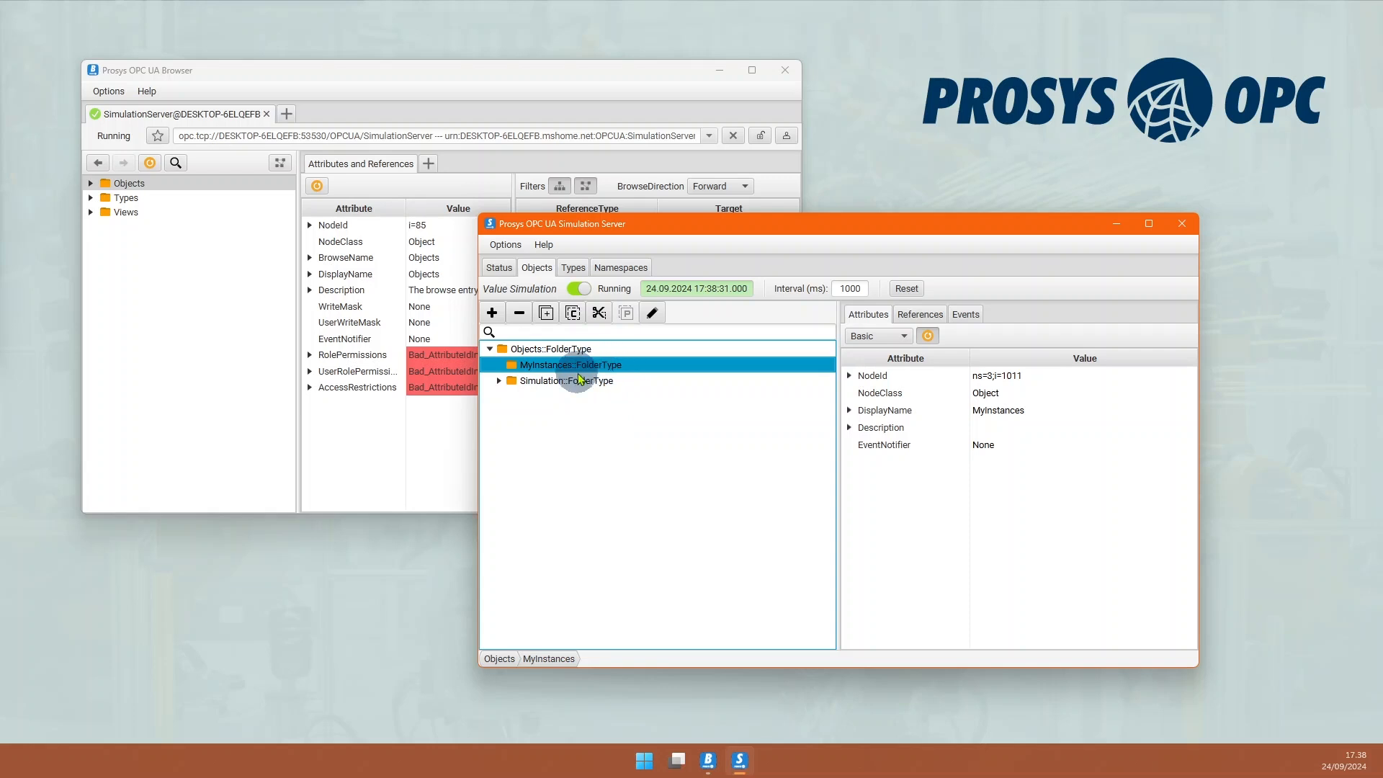
left_click(492, 312)
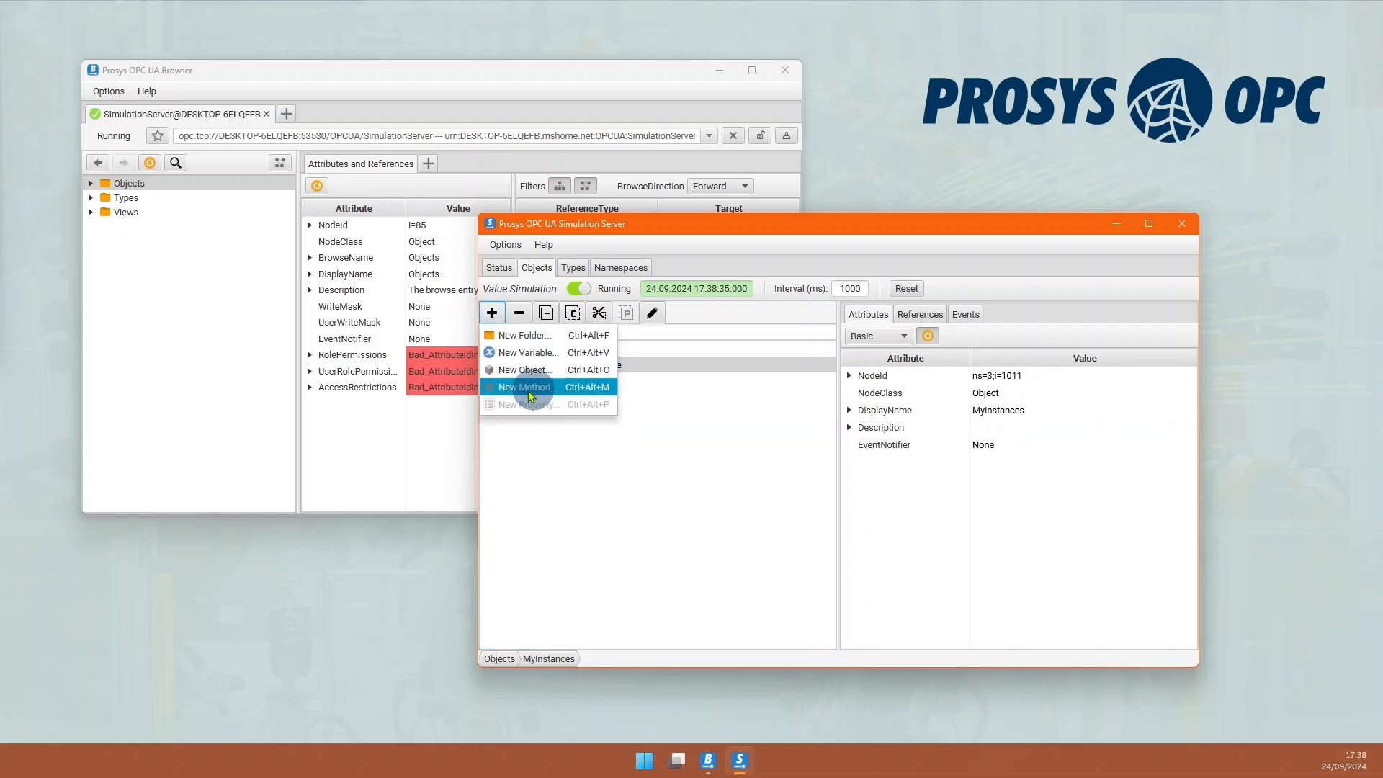
left_click(586, 394)
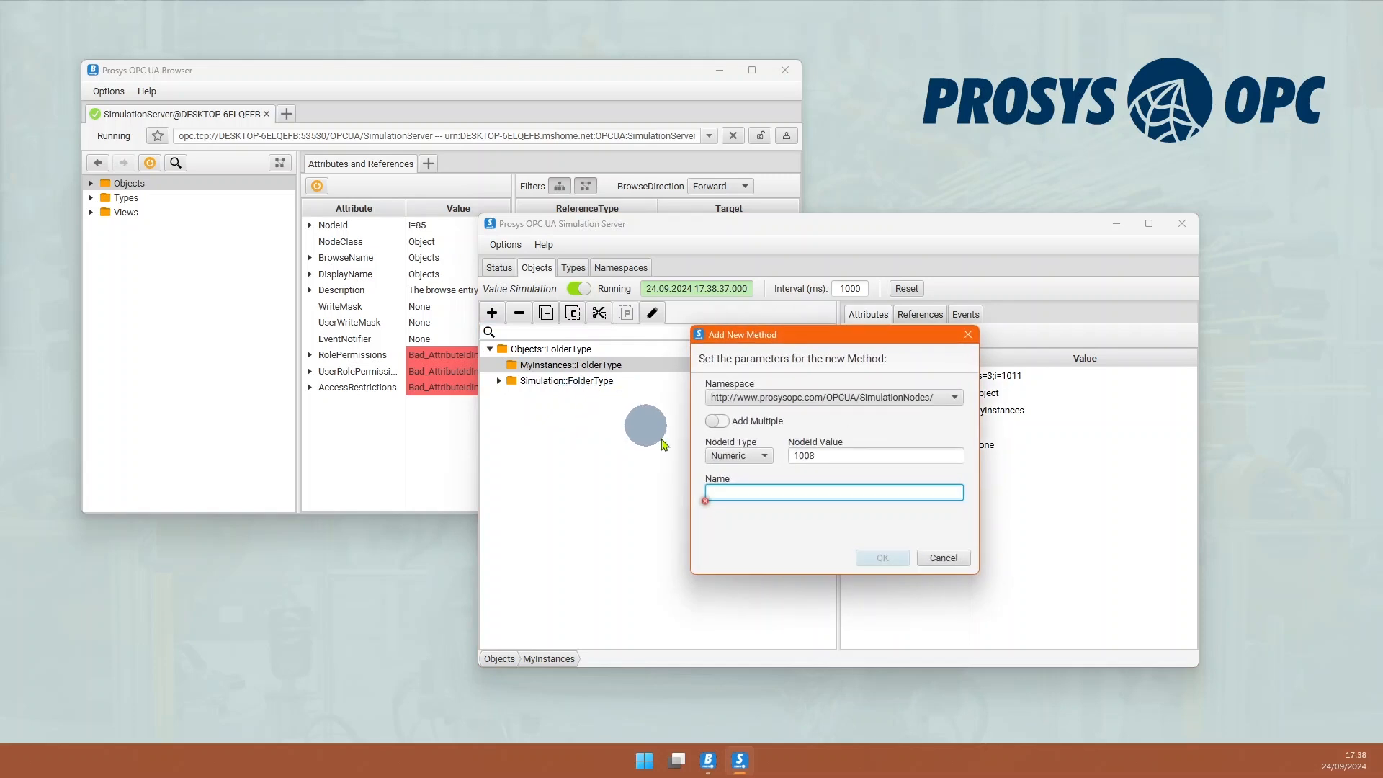
type("MyMethod")
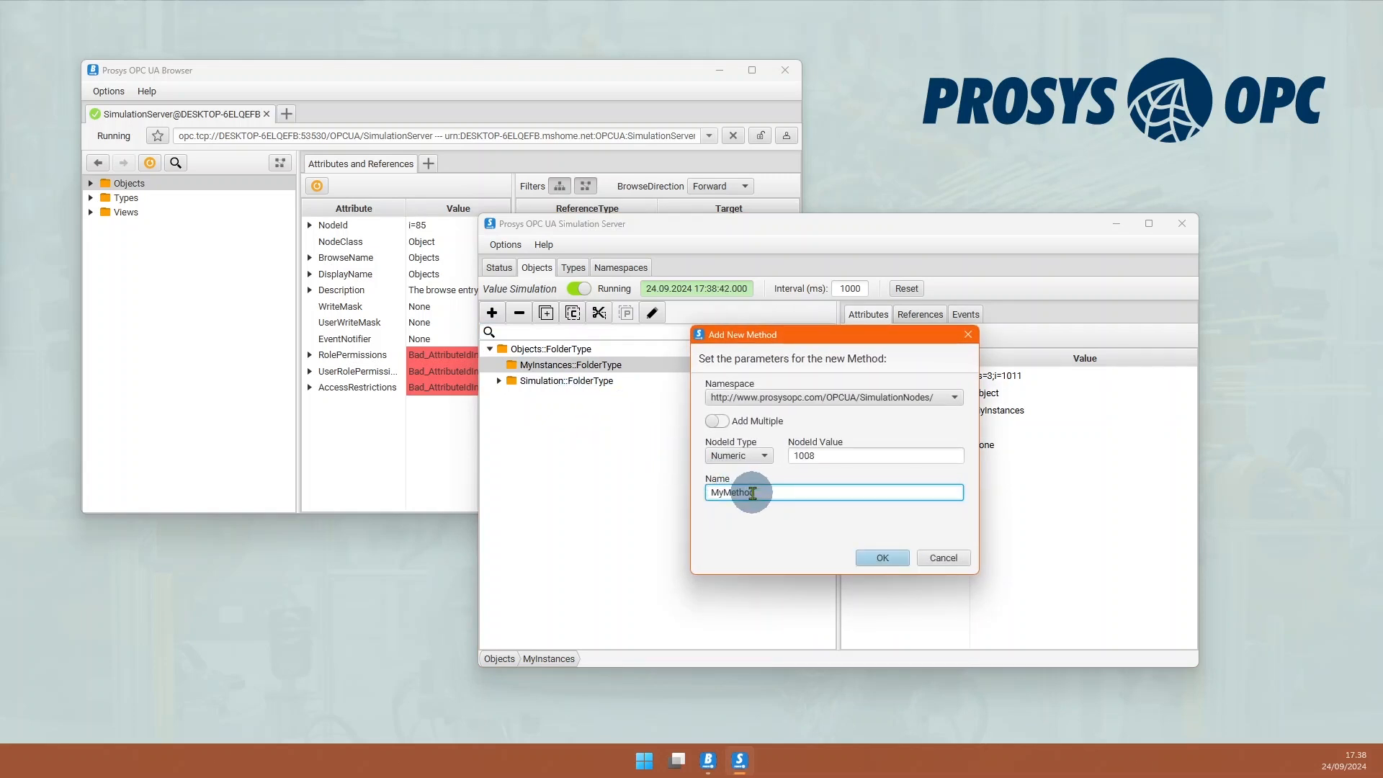
left_click(881, 556)
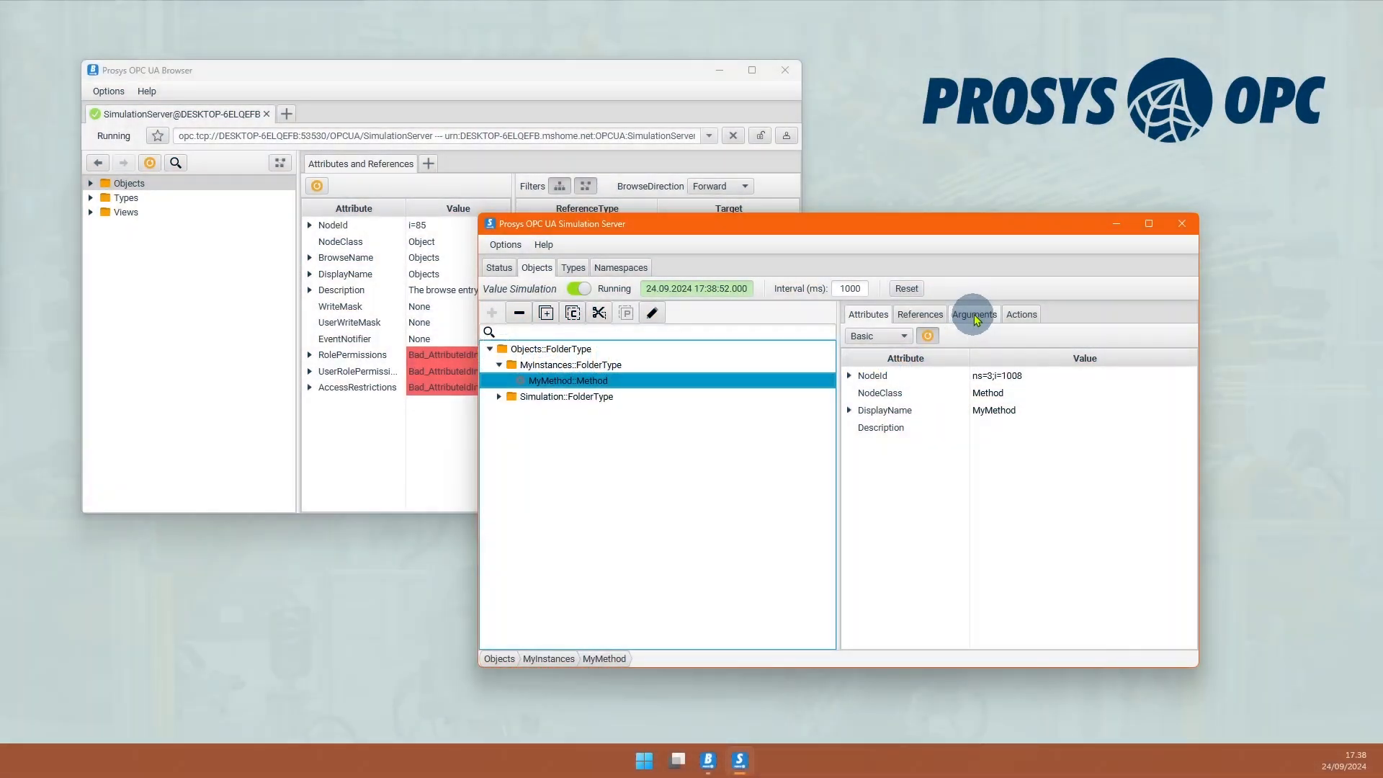
Add an input argument named Input-1 with data type Double to MyMethod
left_click(976, 317)
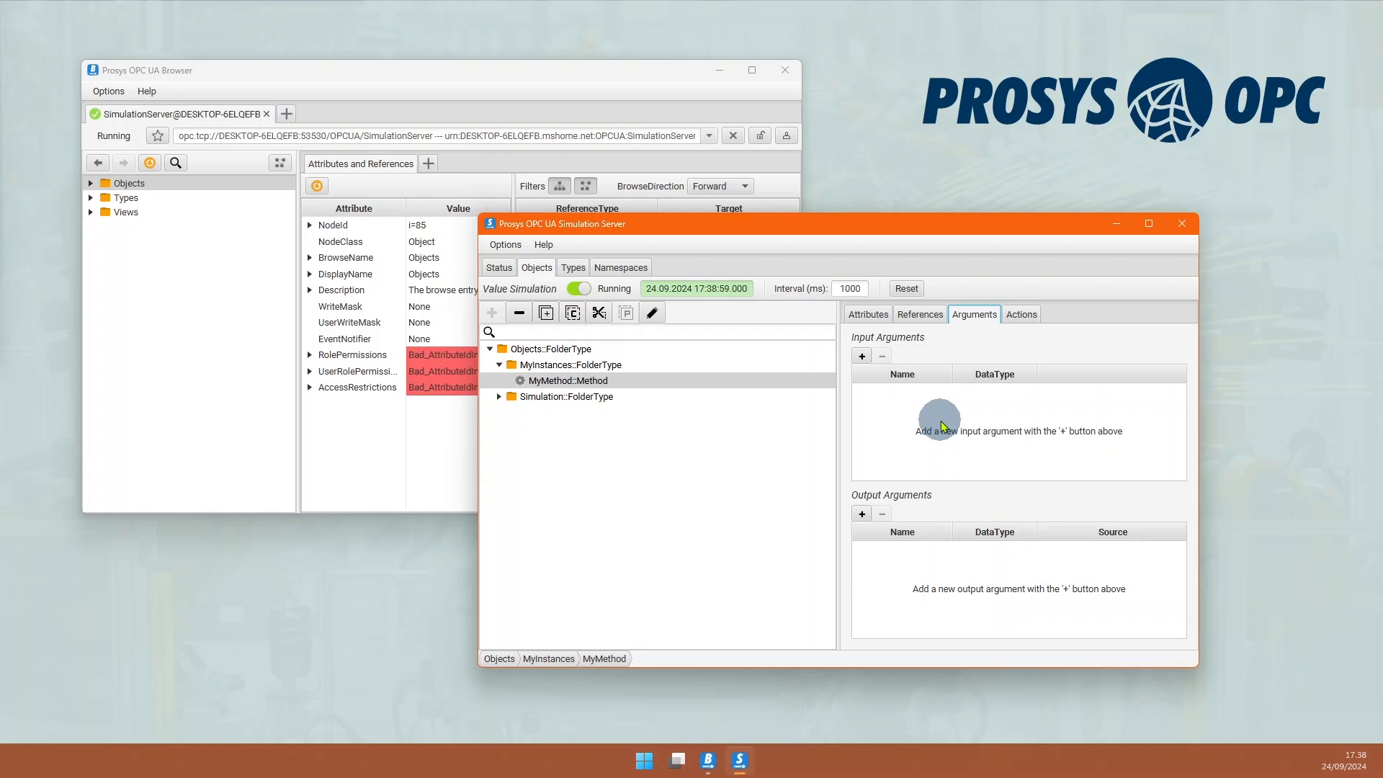
left_click(861, 357)
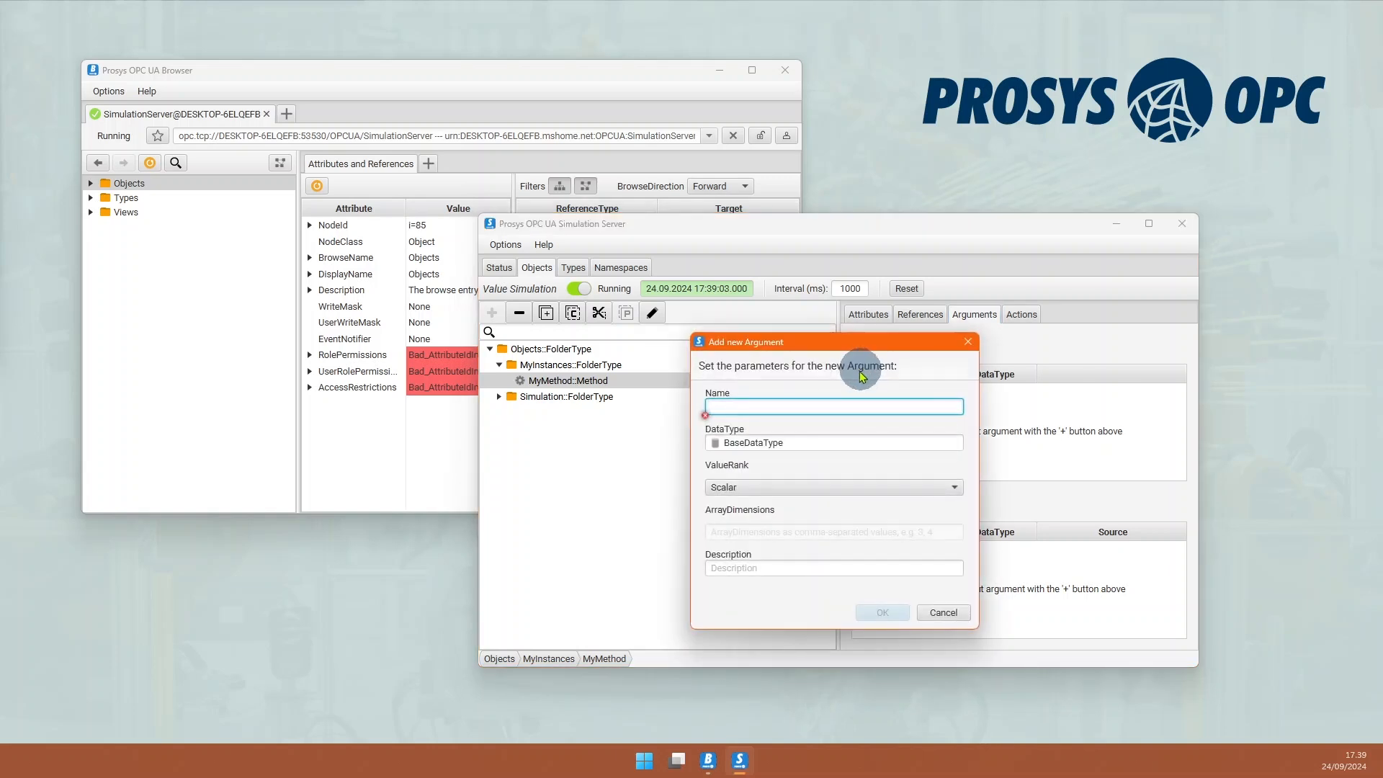
left_click(776, 408)
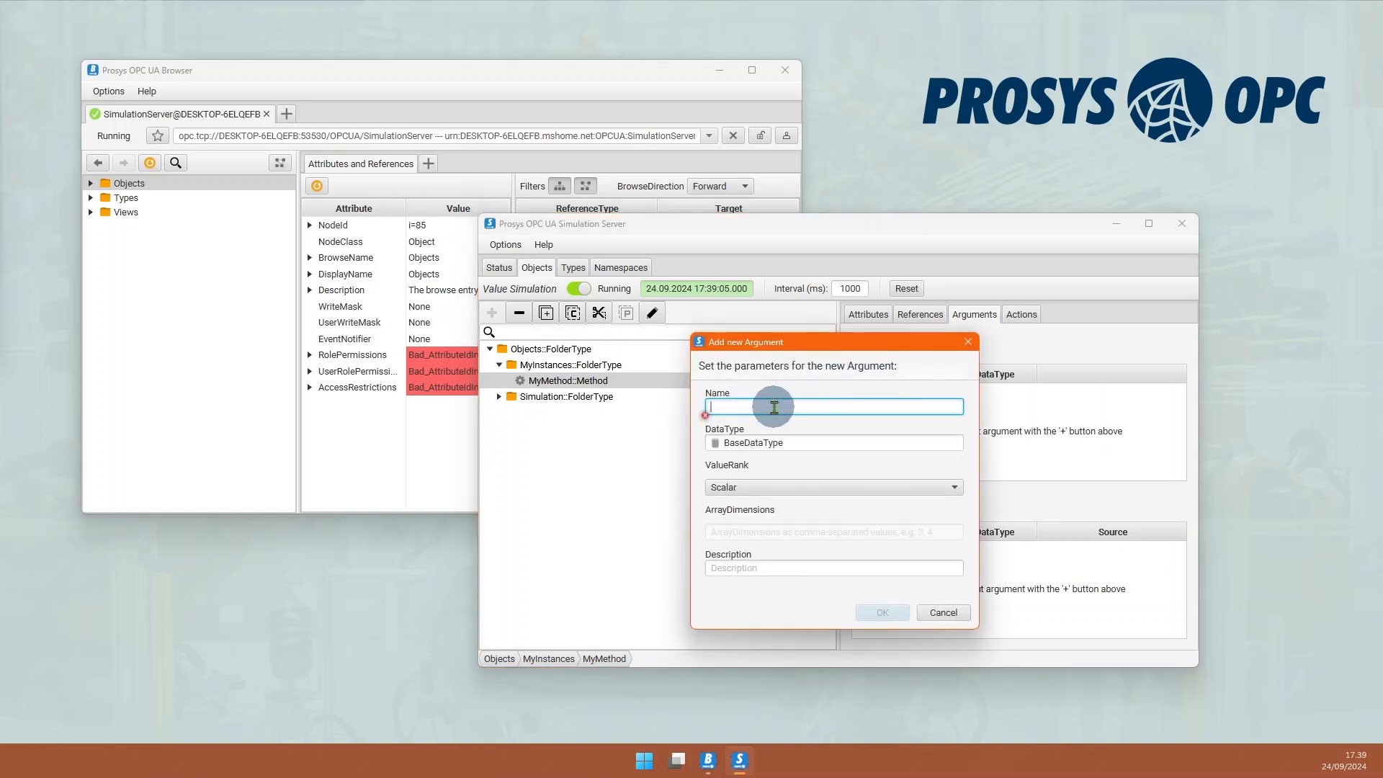
type("Input-1")
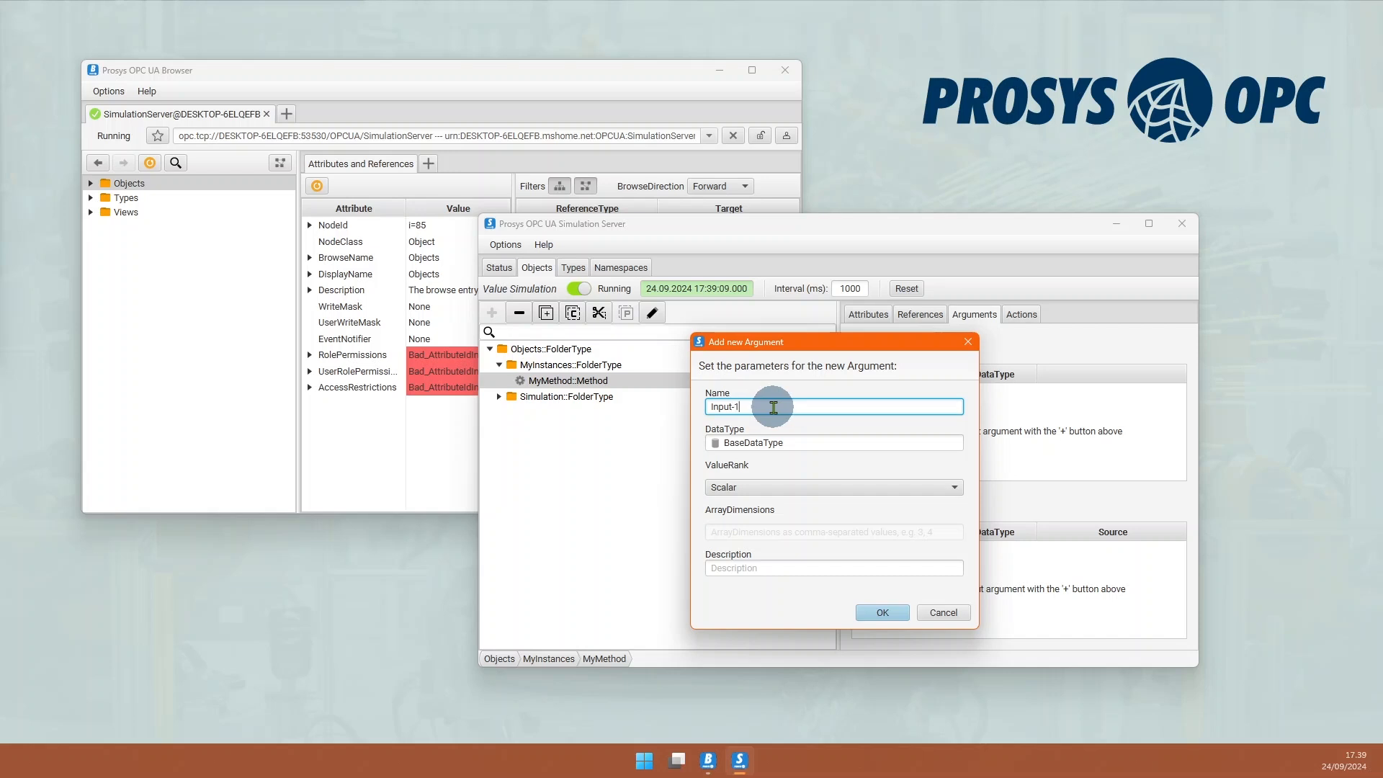
left_click(800, 442)
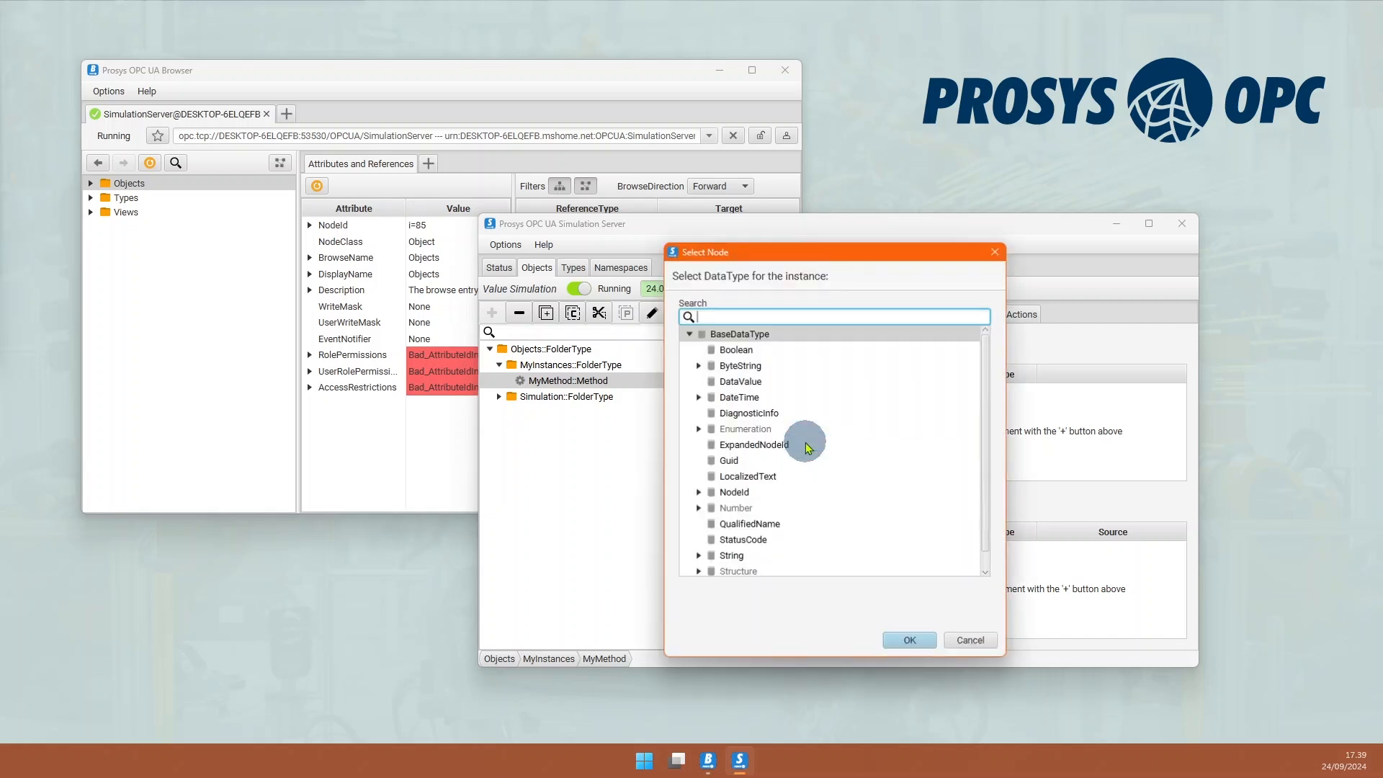
left_click(698, 509)
scroll(738, 504, "down", 1)
left_click(741, 492)
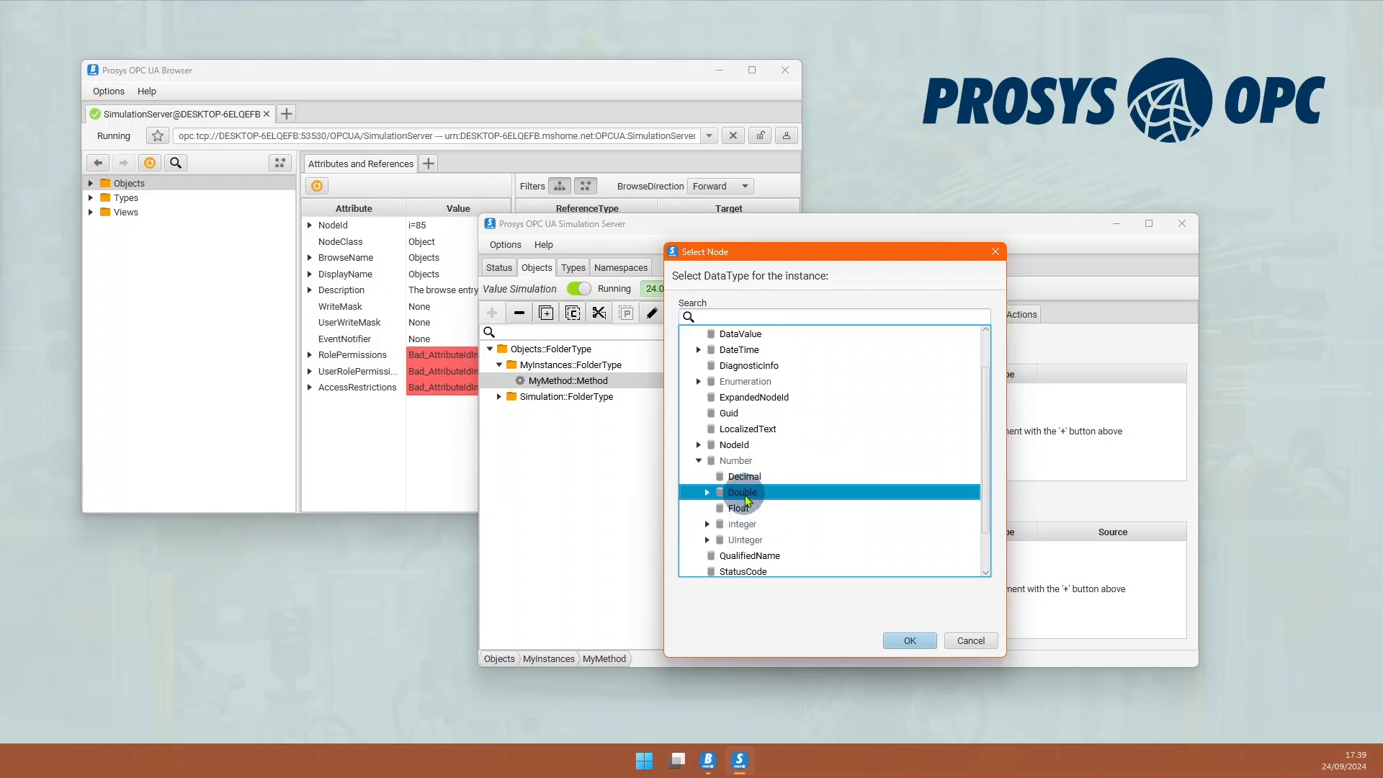
left_click(885, 636)
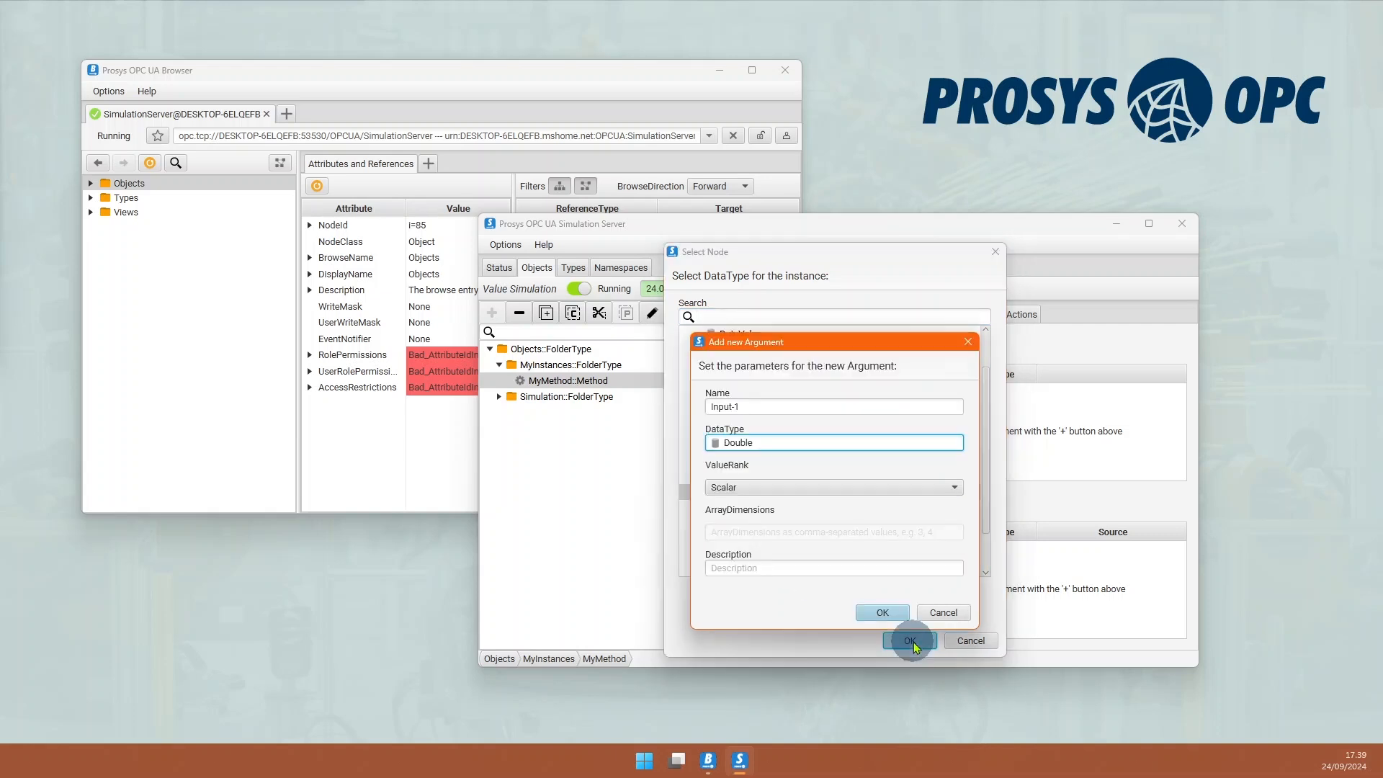
left_click(882, 613)
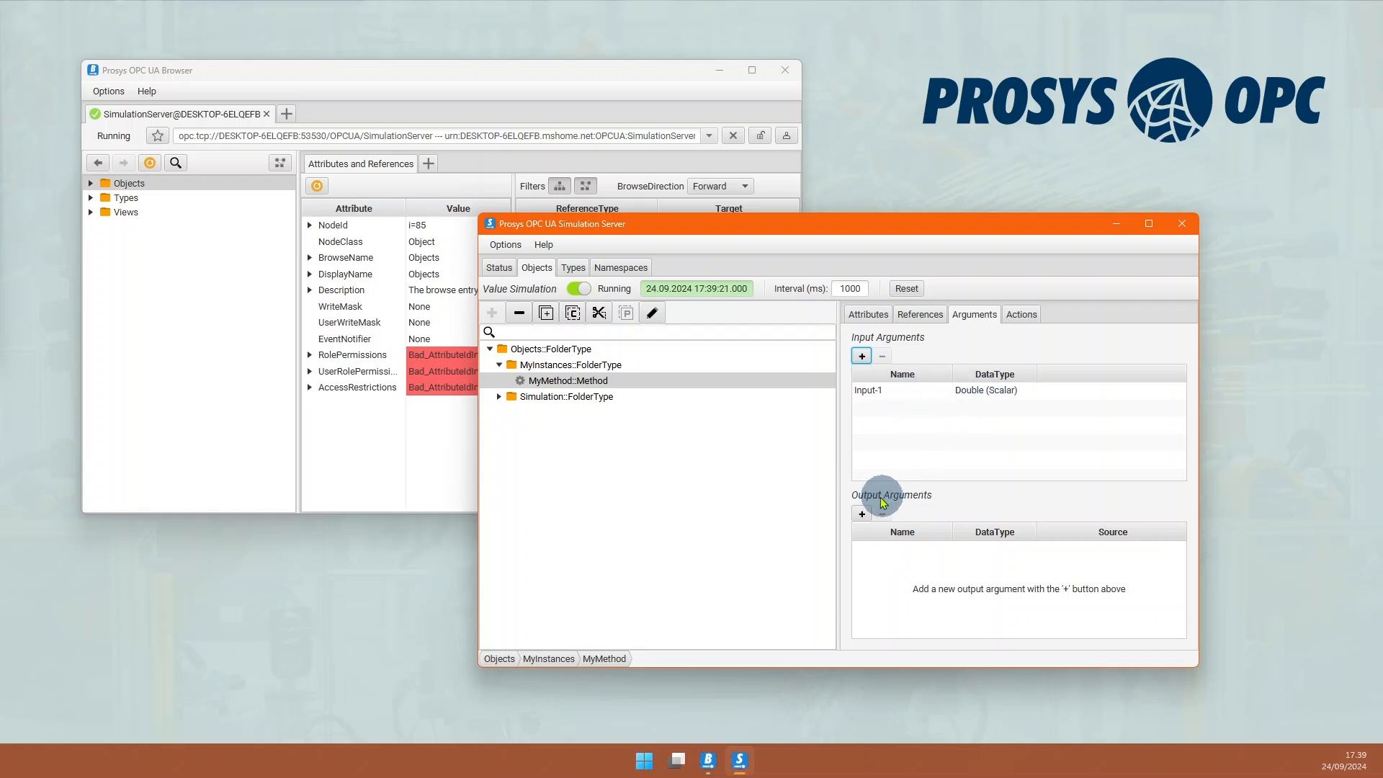
Add an output argument named Output-1 with data type String to MyMethod
left_click(861, 513)
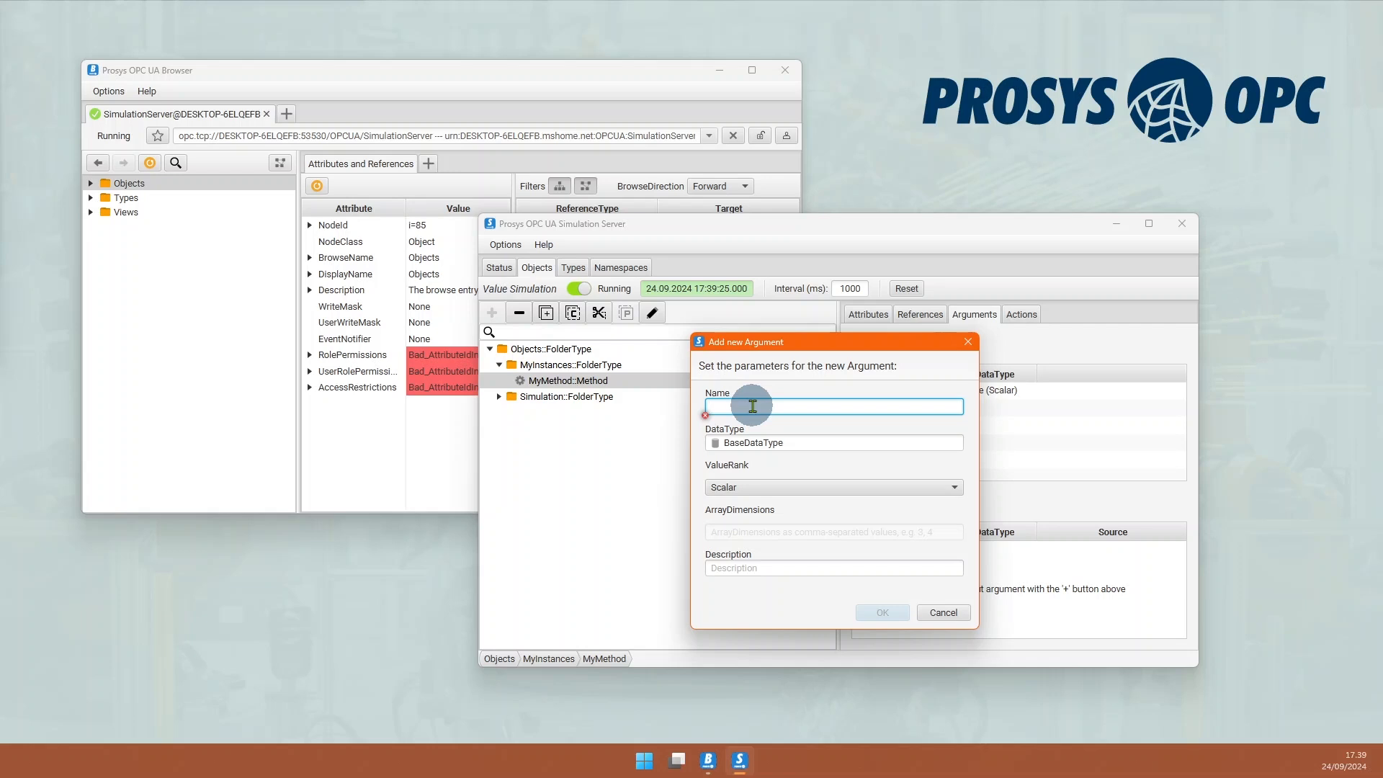
type("Output-1")
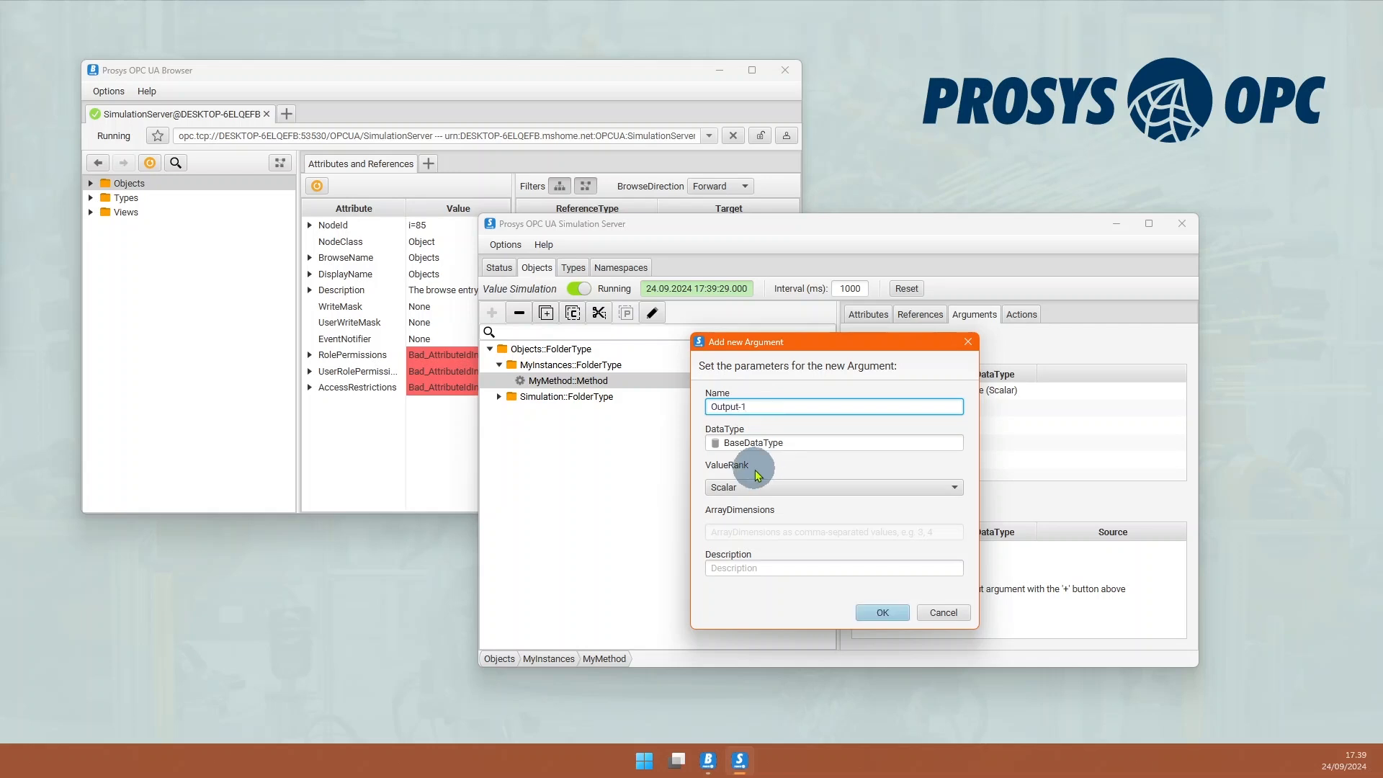
left_click(814, 442)
scroll(795, 455, "down", 1)
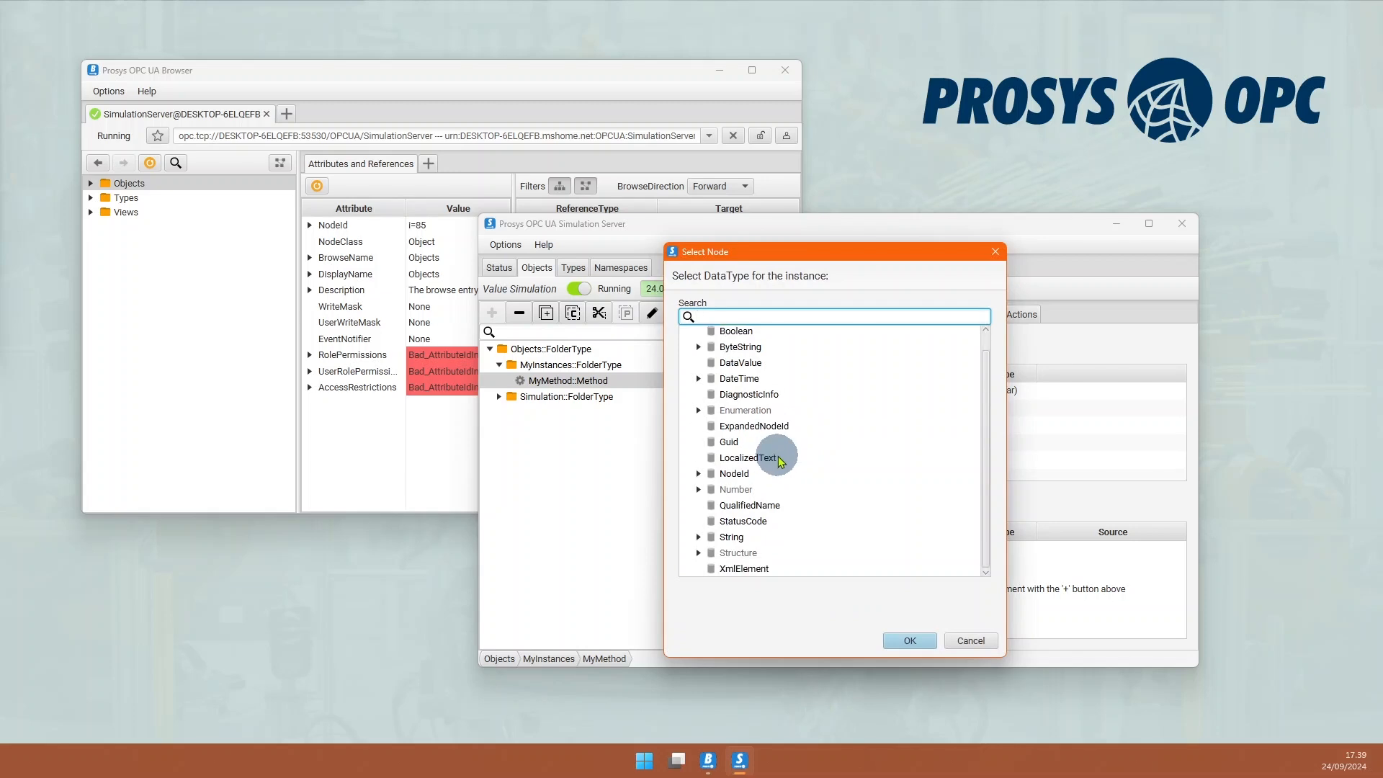
left_click(730, 540)
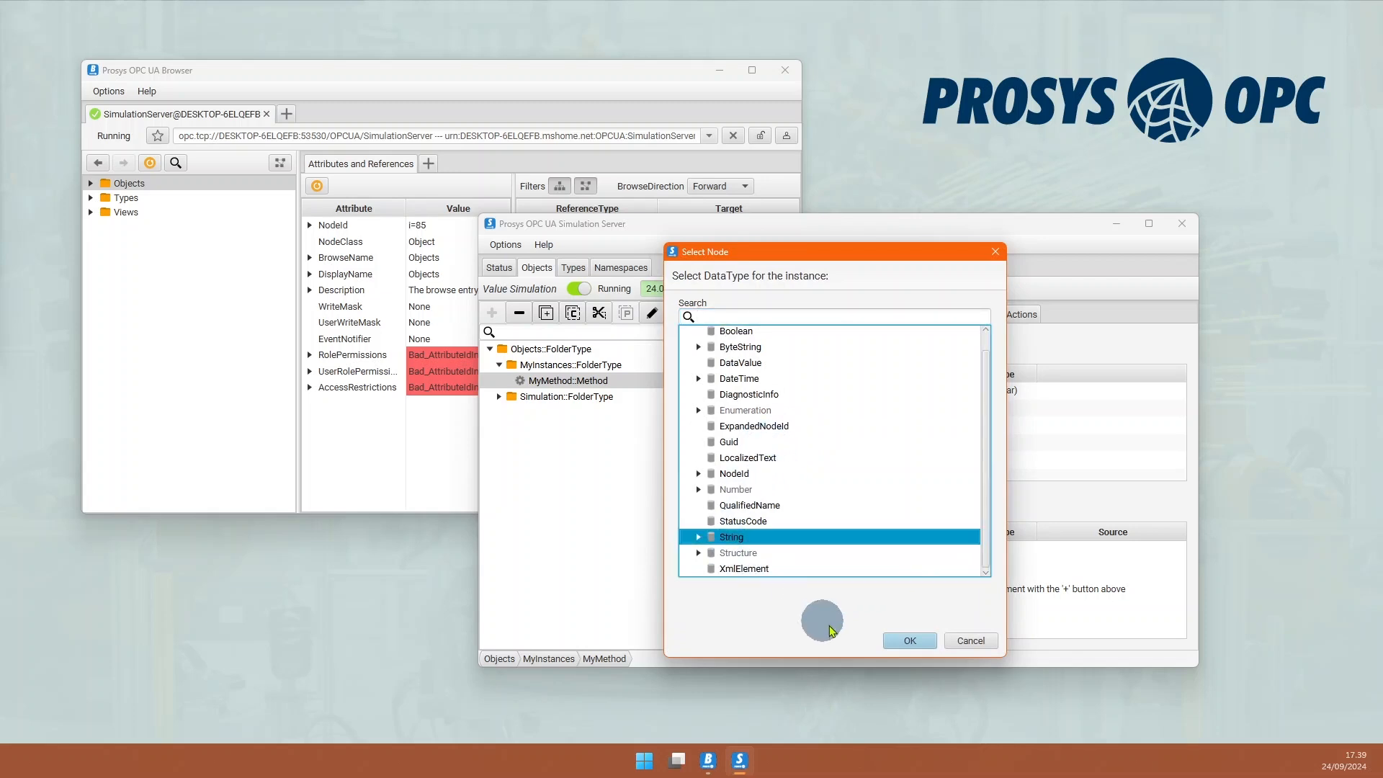
left_click(900, 640)
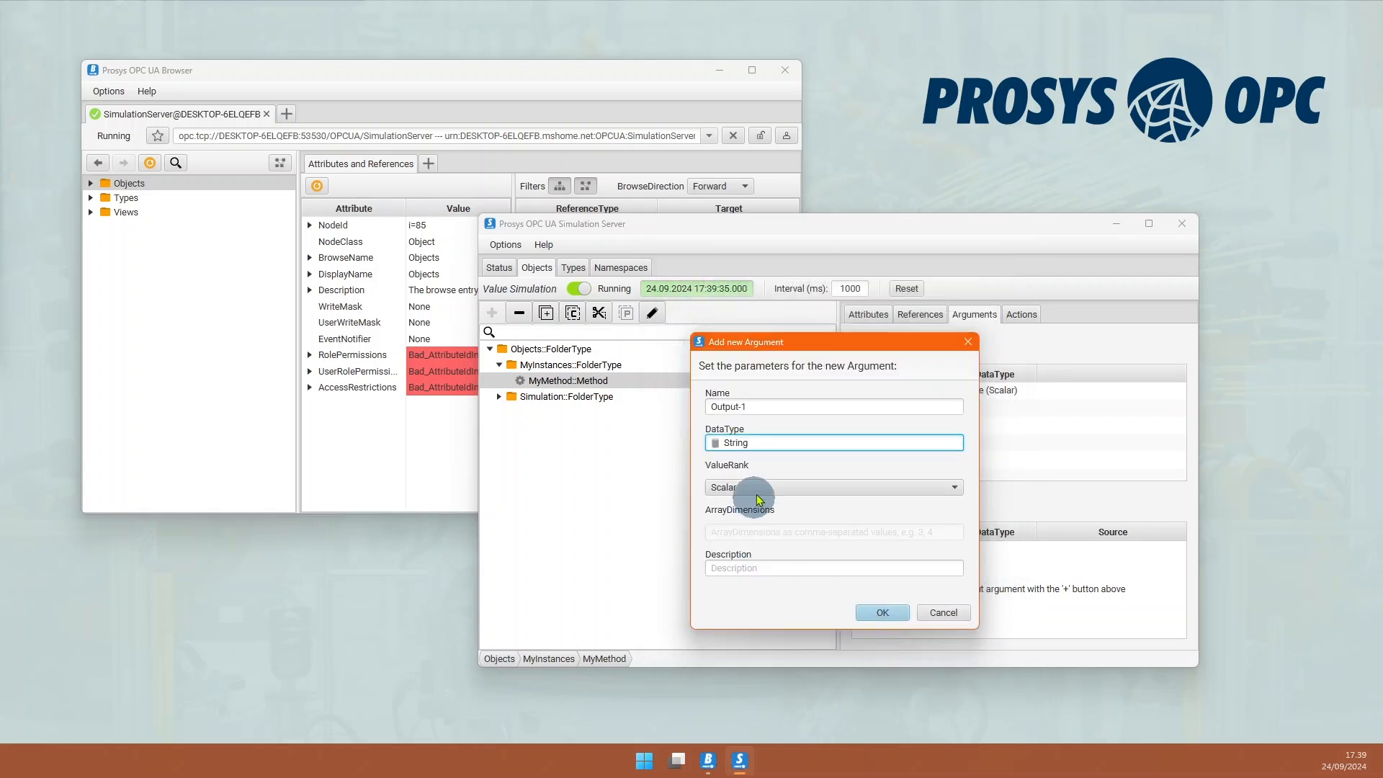
left_click(881, 614)
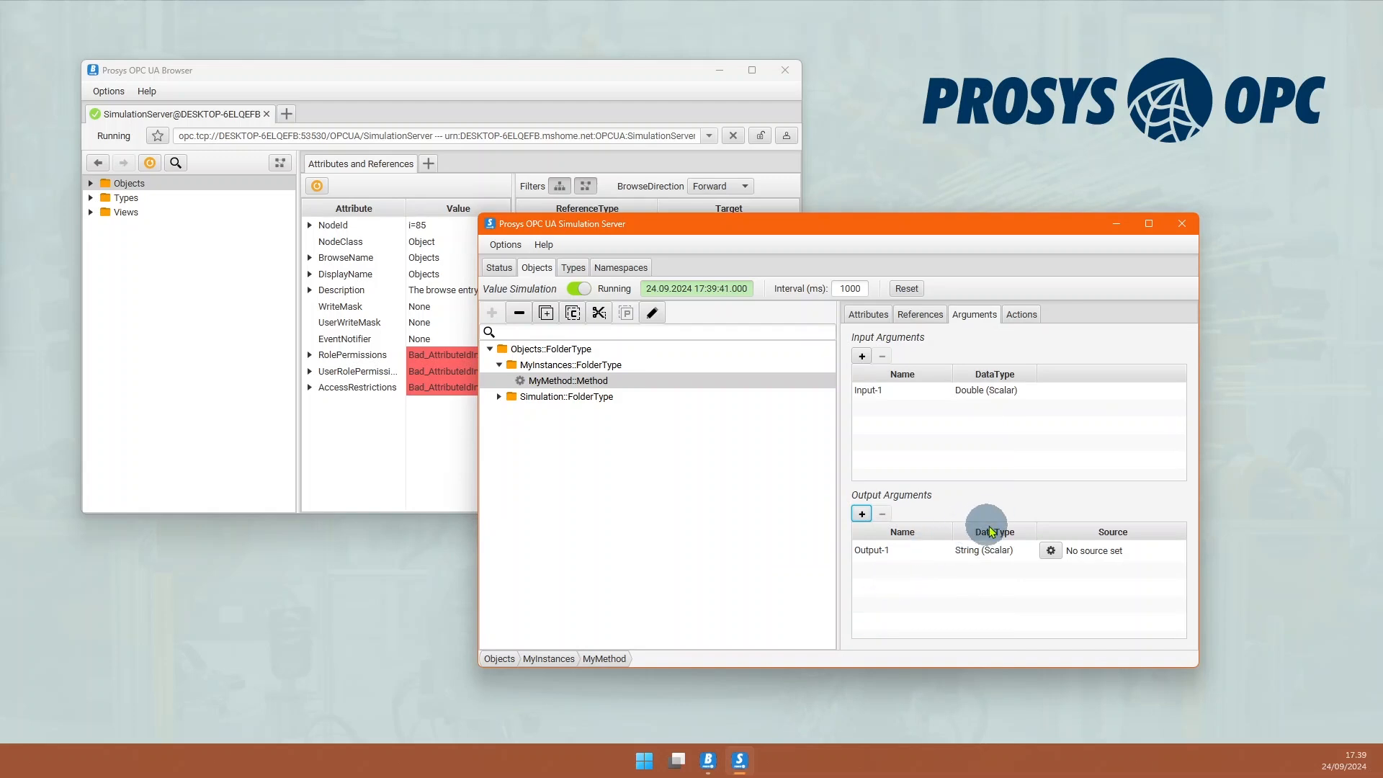
Define the source of Output-1 as a Constant with the initial value "My Output Text"
left_click(1051, 551)
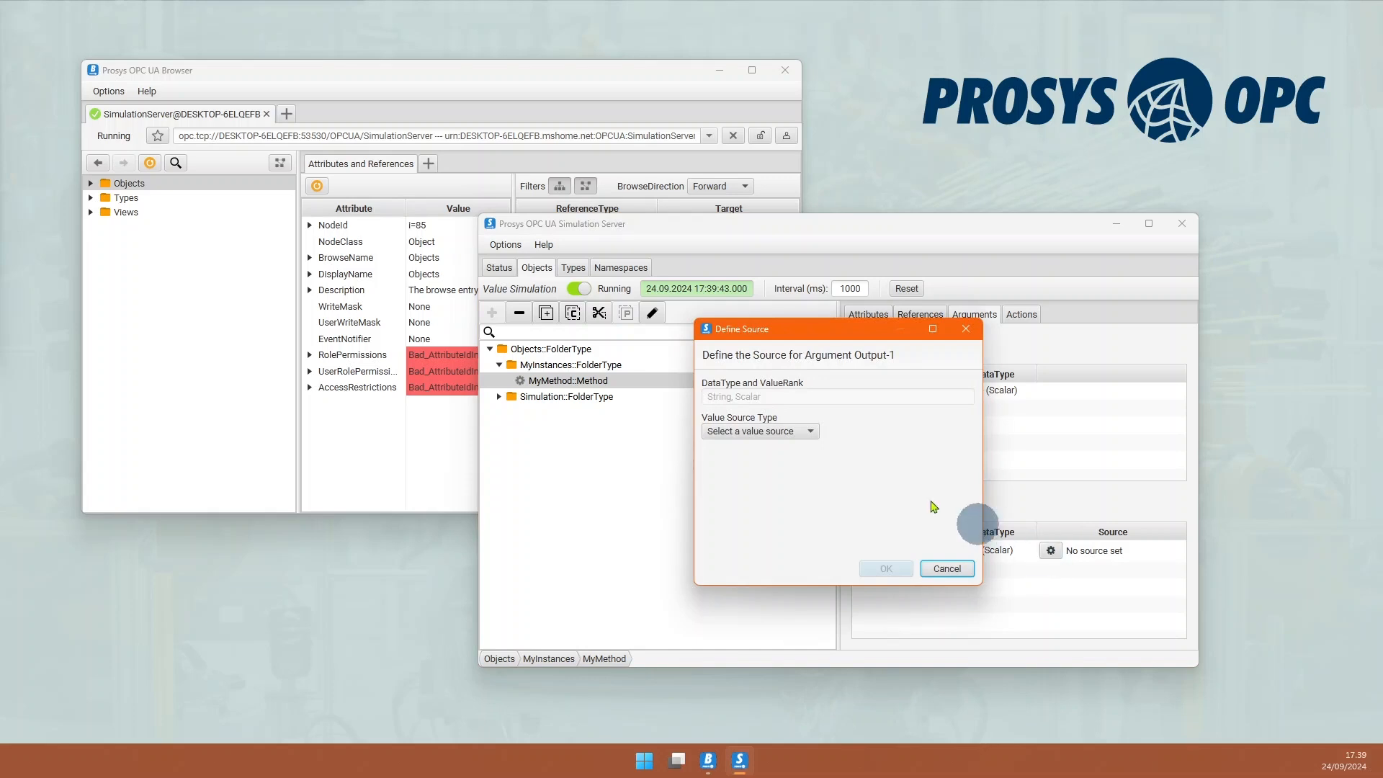
left_click(805, 434)
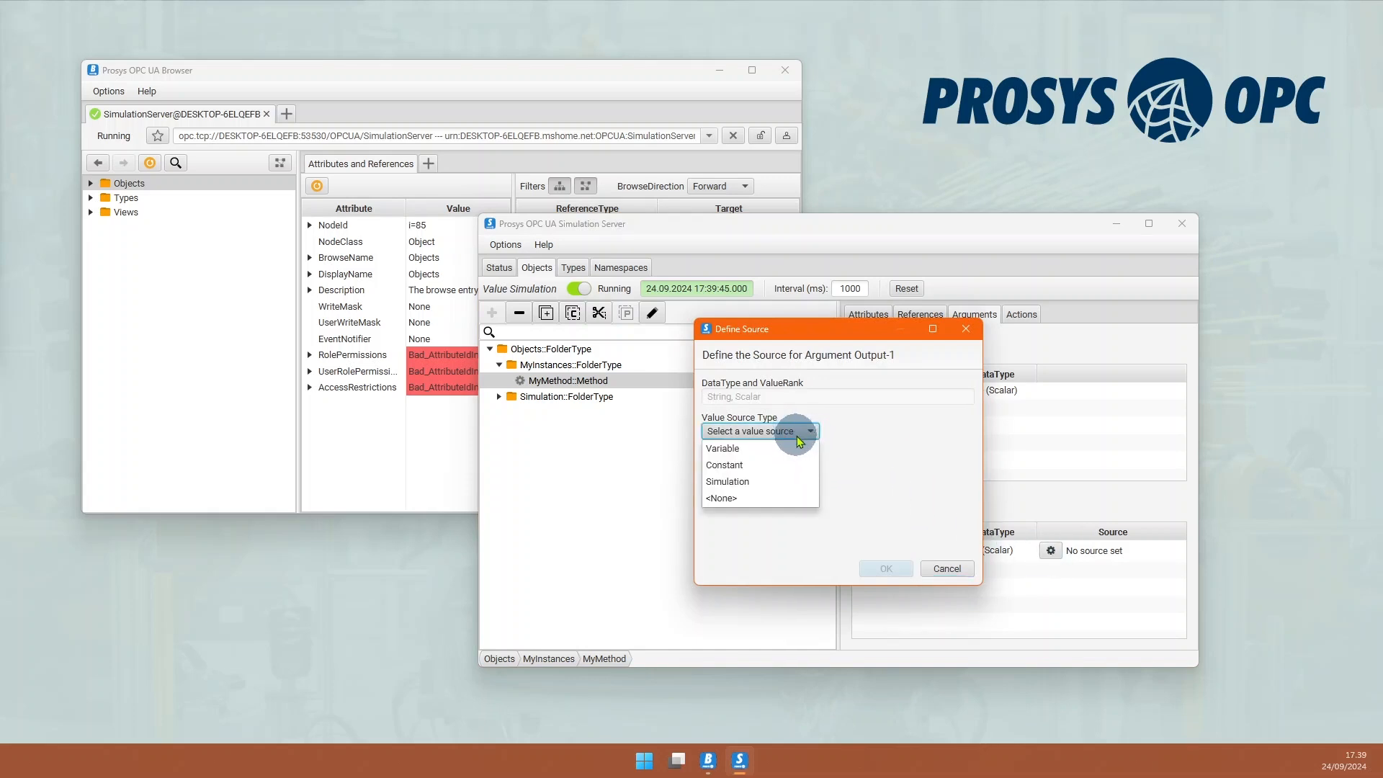
left_click(777, 472)
left_click(762, 466)
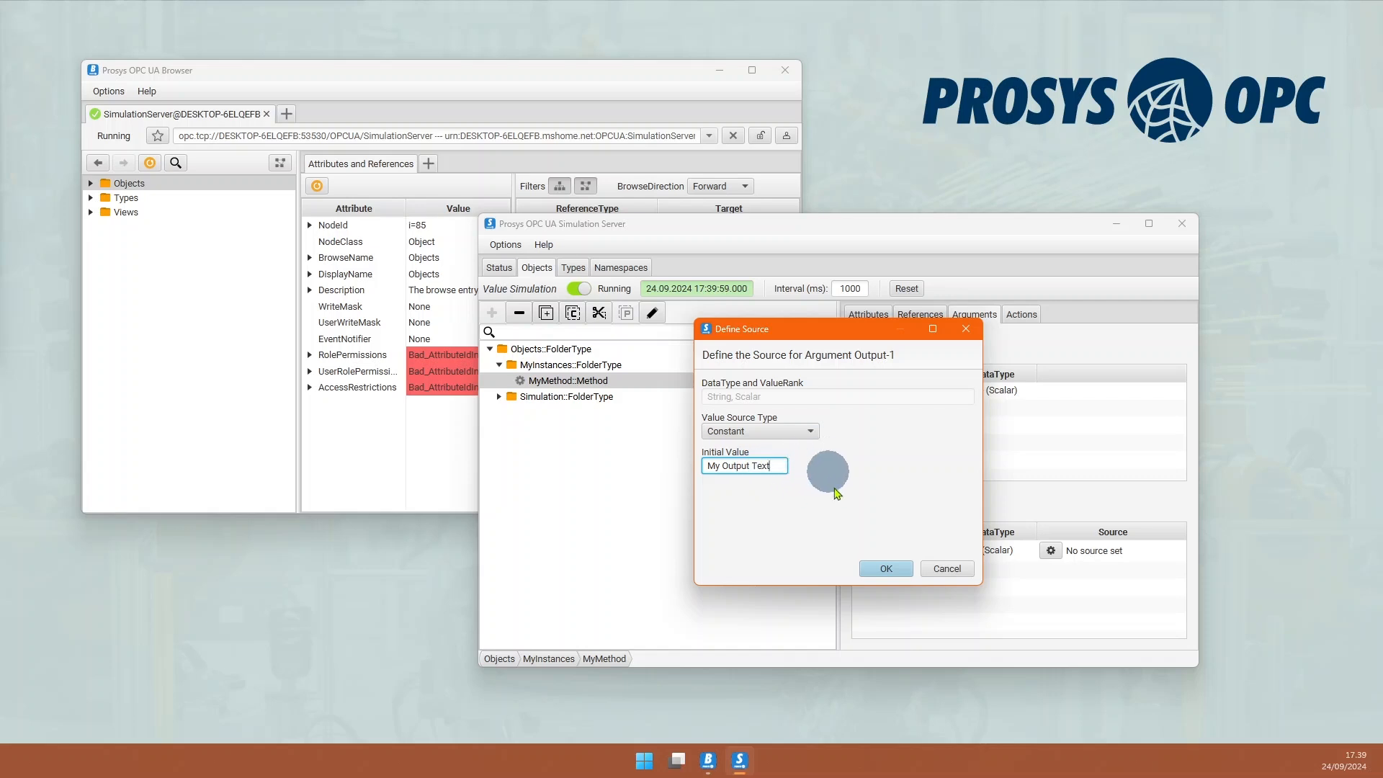
left_click(886, 569)
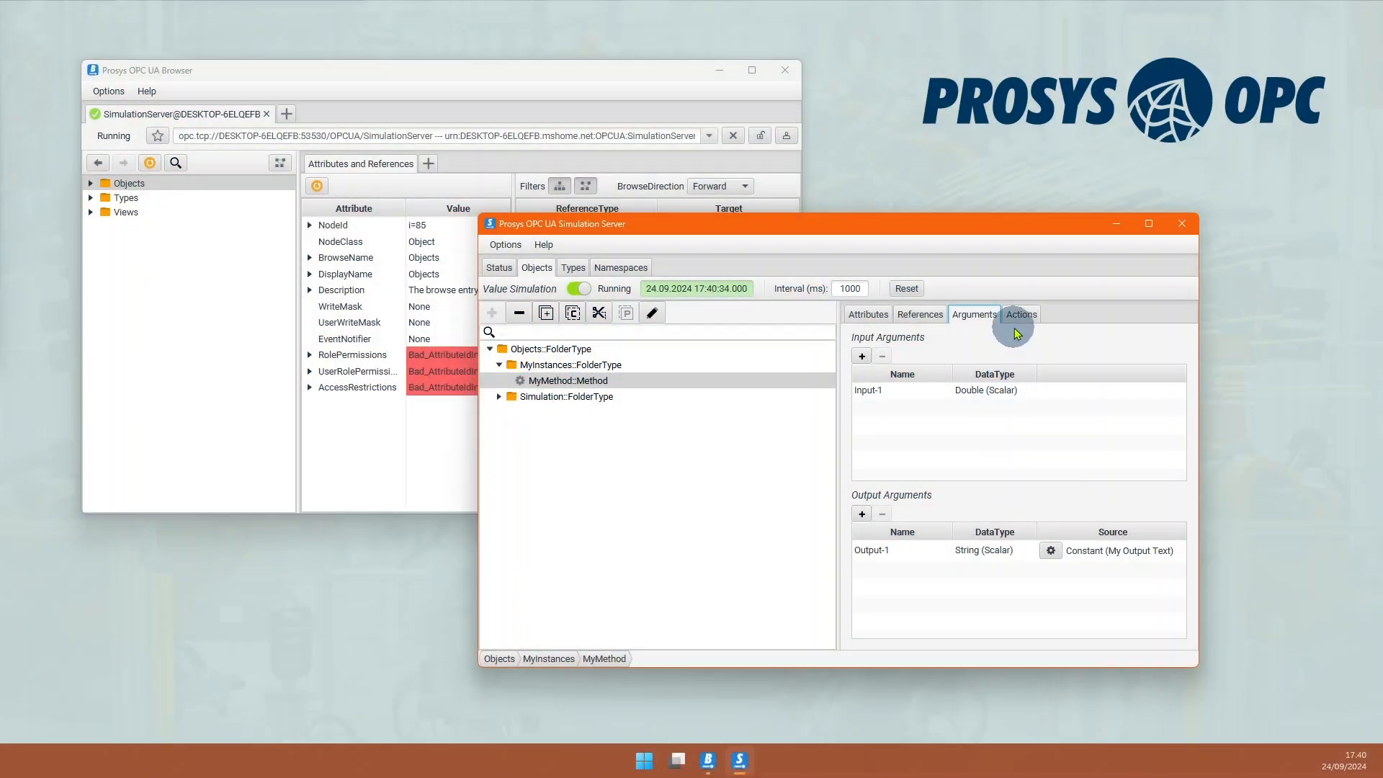
Create a new action of type SET for MyMethod
left_click(1020, 316)
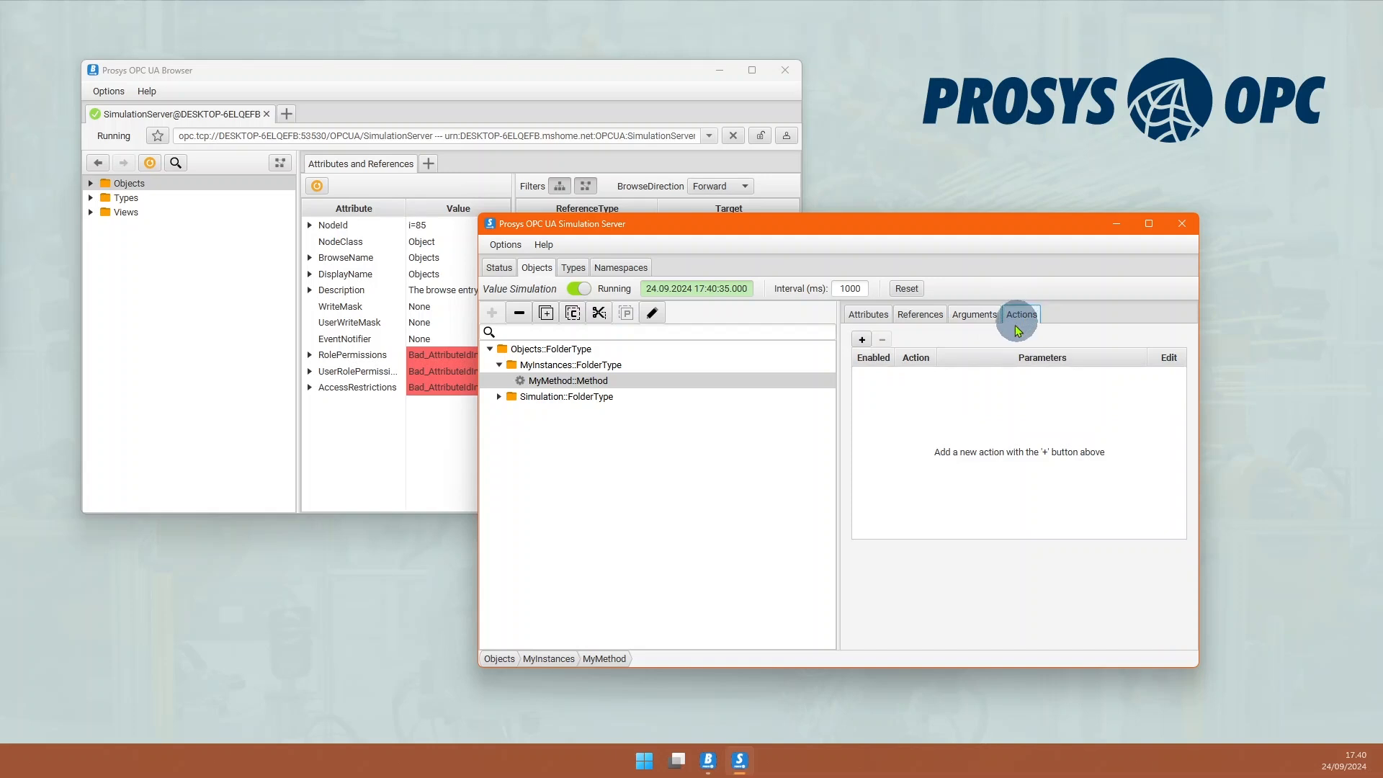
left_click(863, 340)
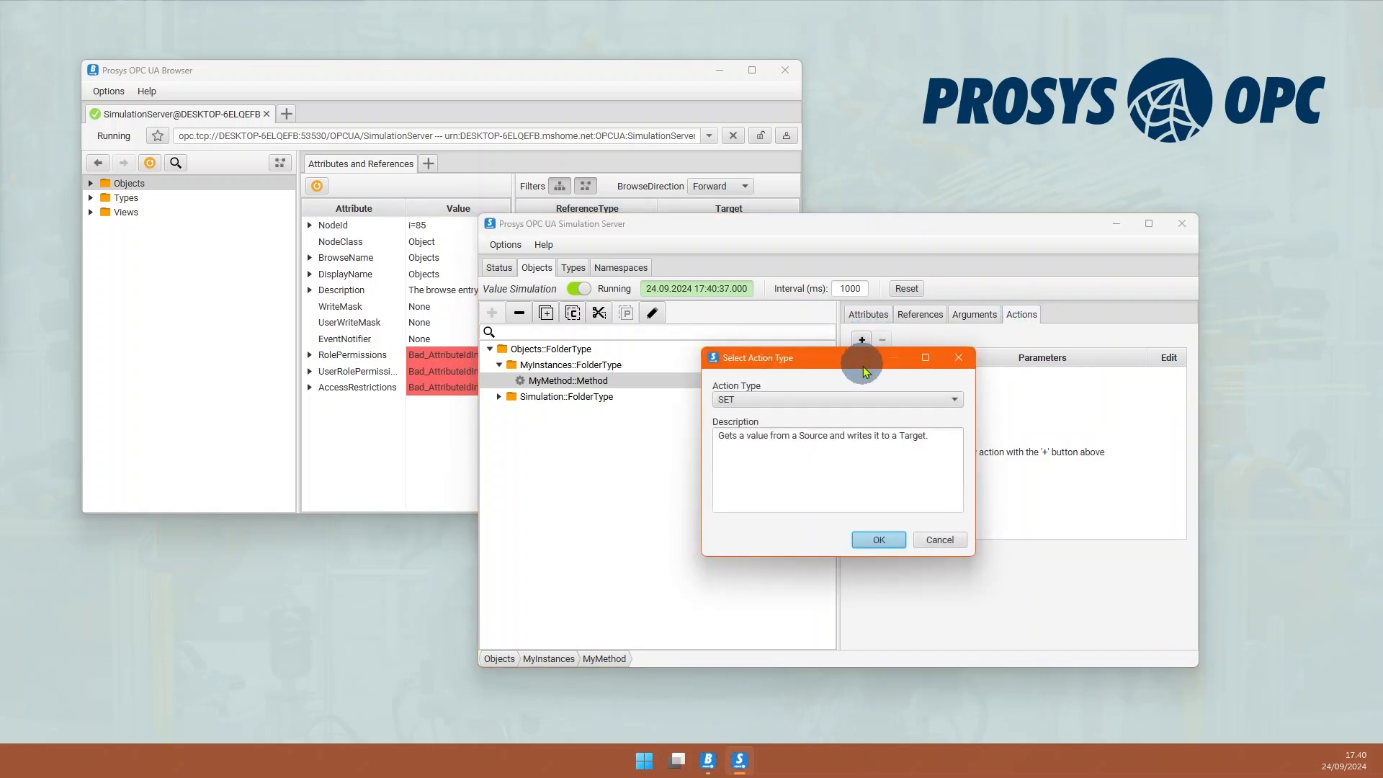
left_click(859, 403)
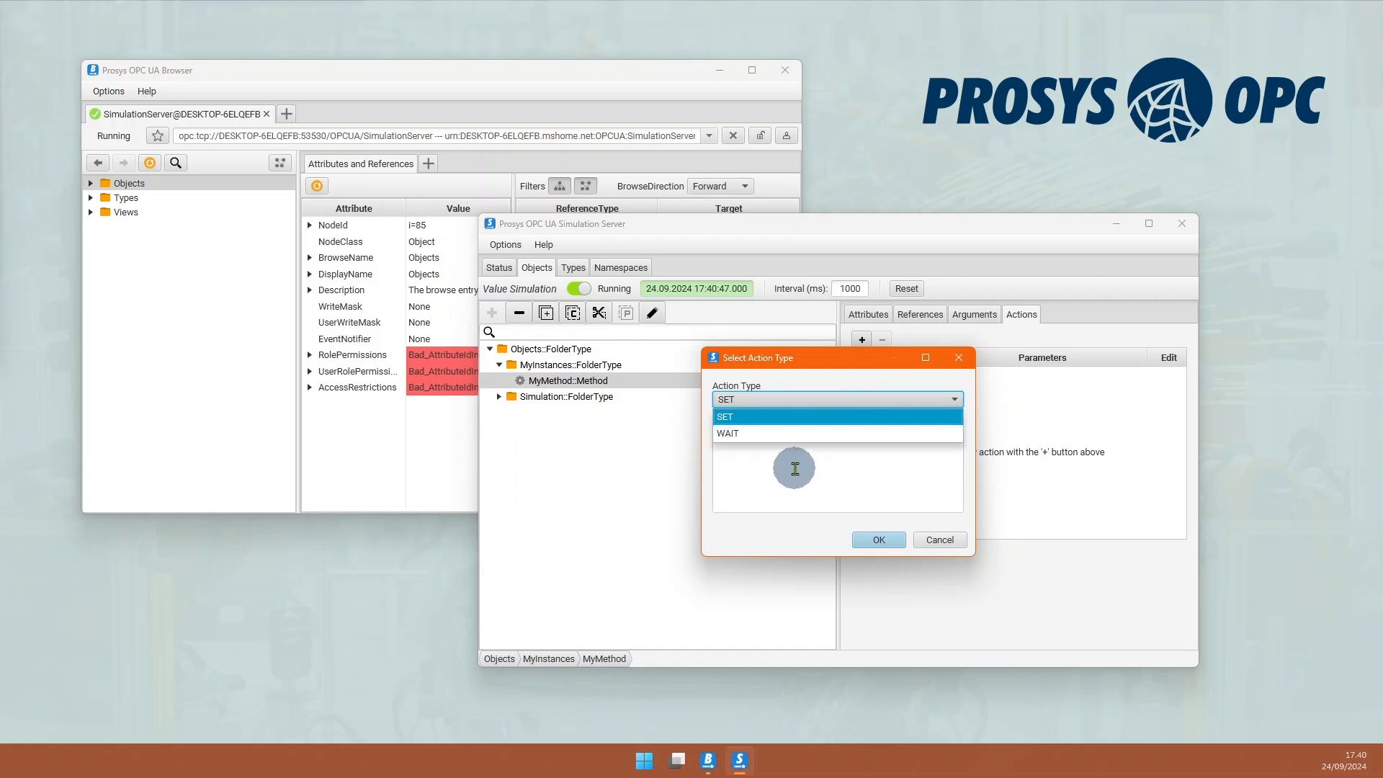
left_click(757, 416)
left_click(877, 539)
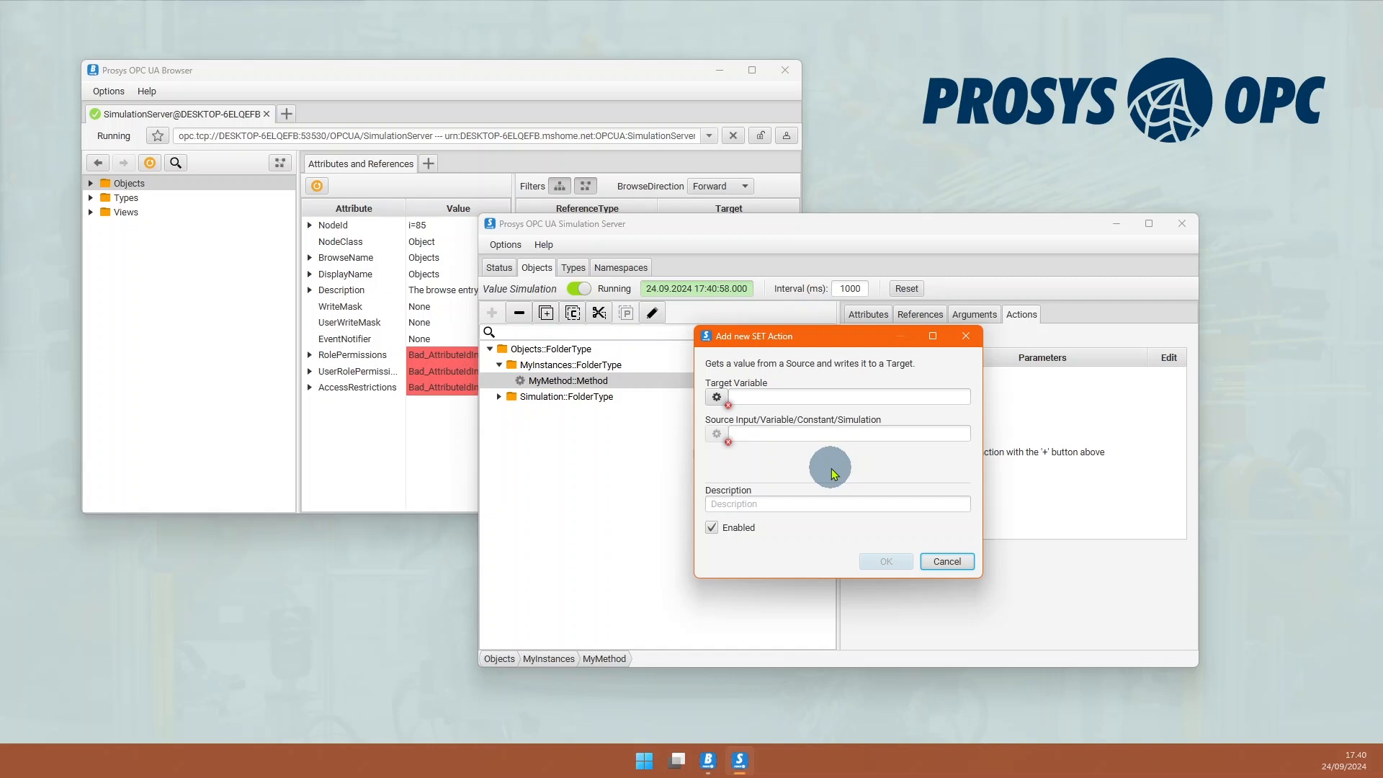
Choose the Constant variable from the Simulation folder as the SET action's target variable
left_click(718, 395)
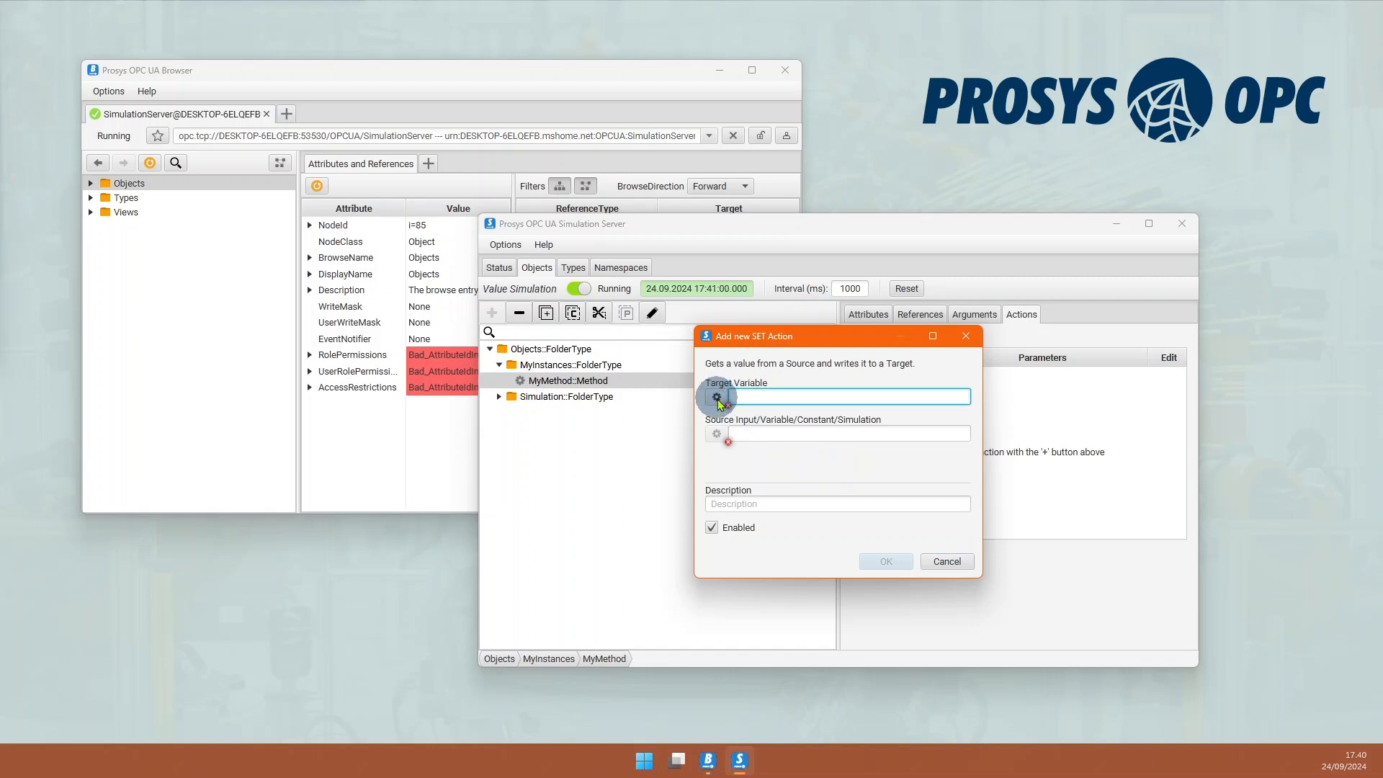
left_click(717, 398)
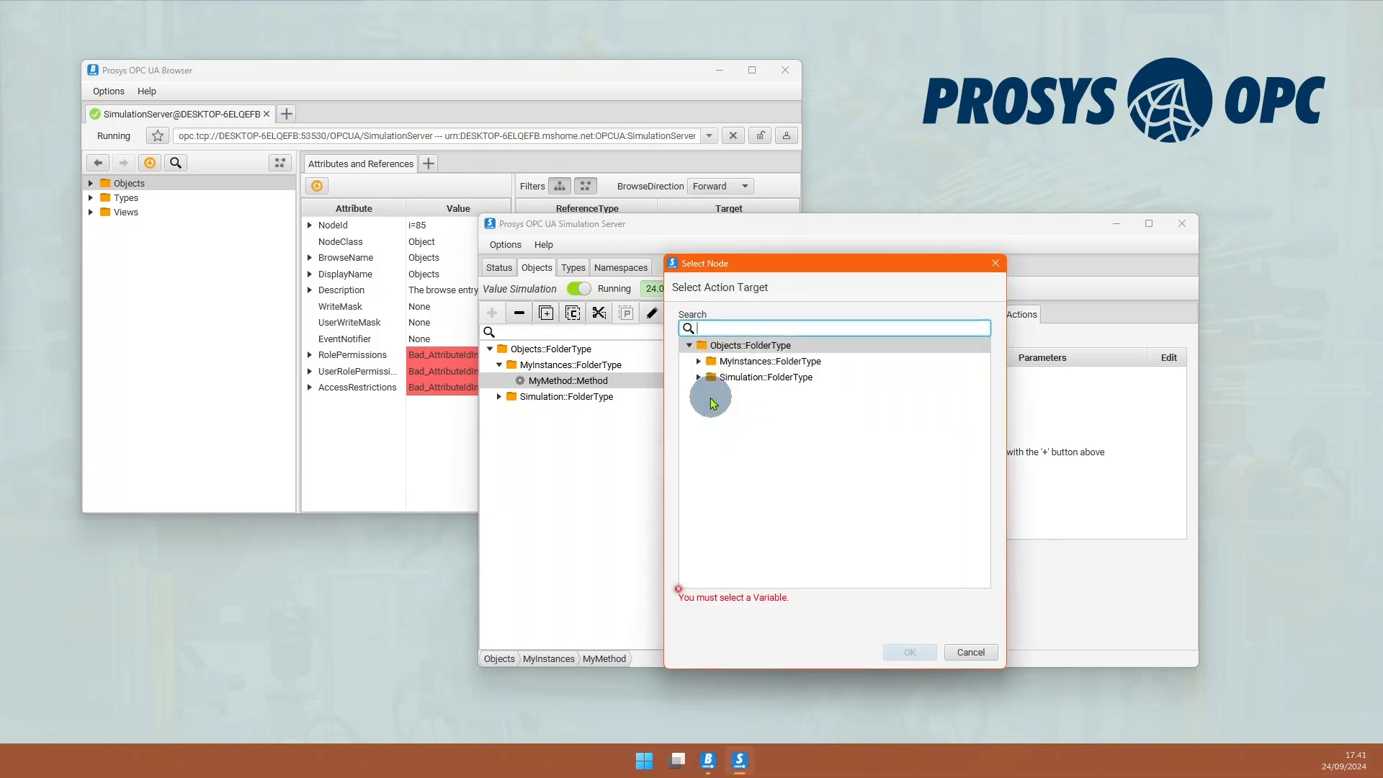
left_click(707, 376)
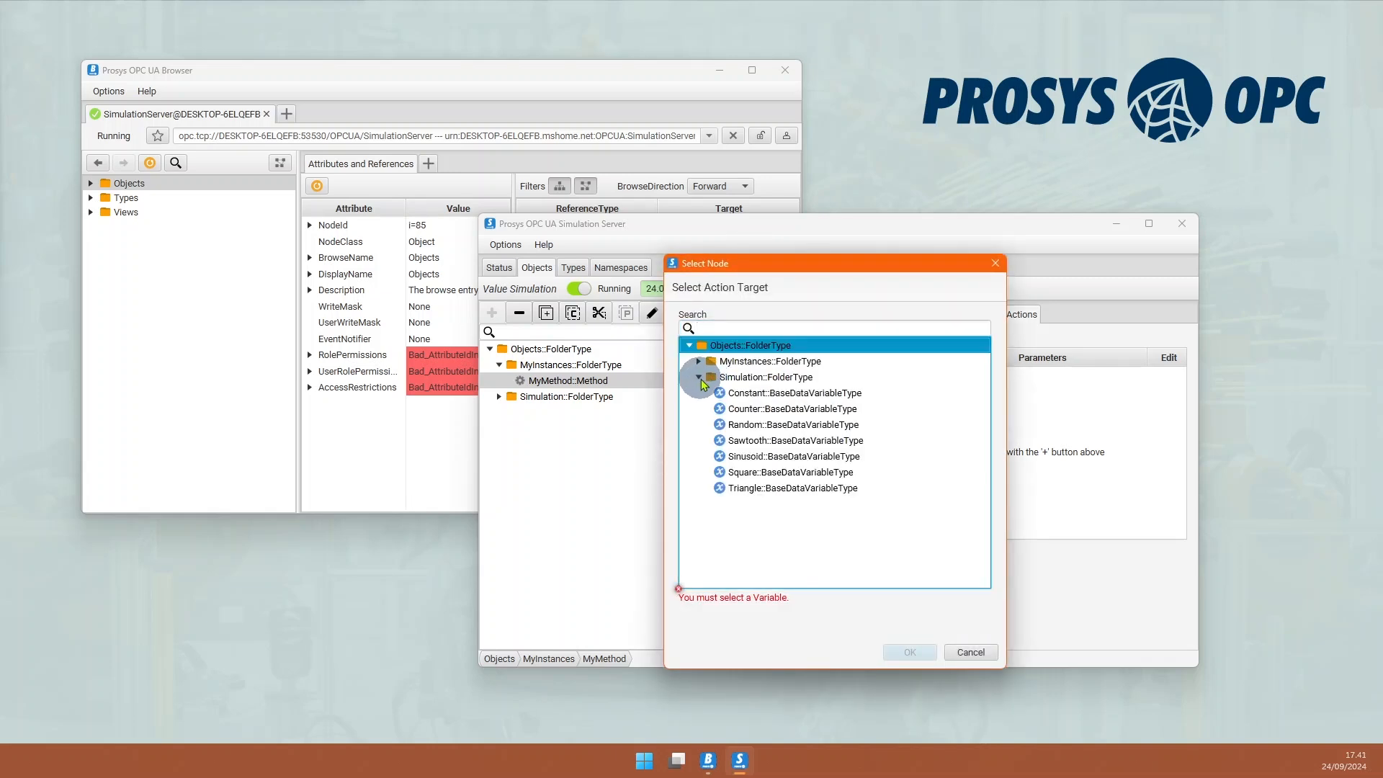
left_click(743, 393)
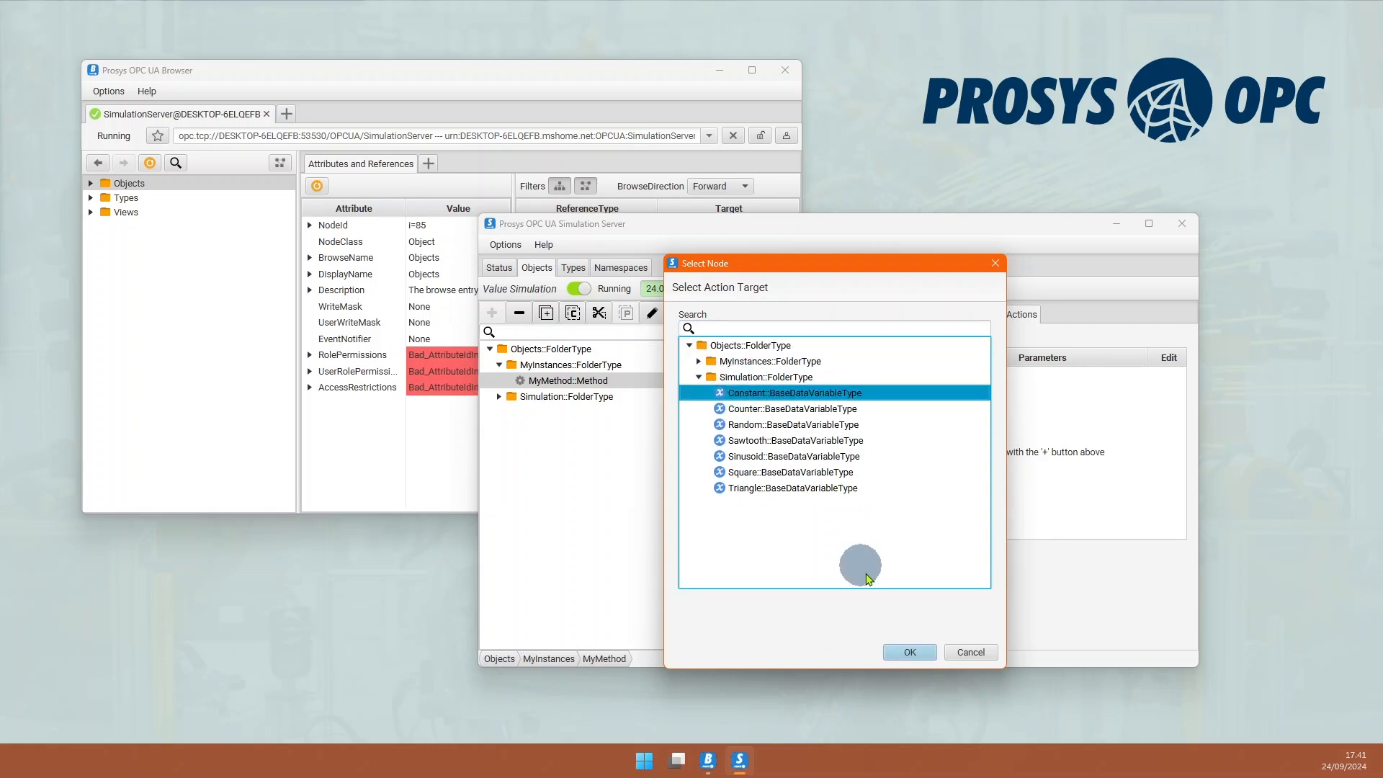
left_click(904, 648)
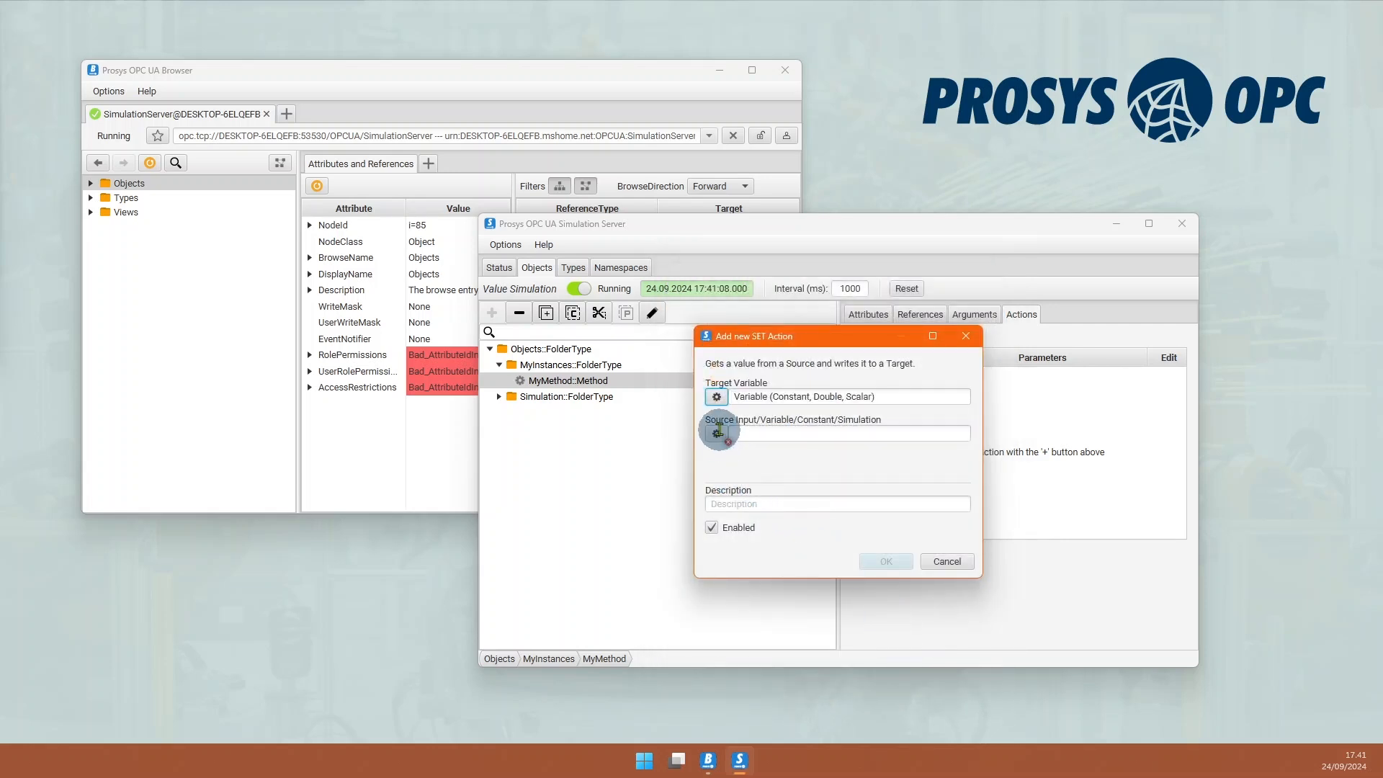
Set the SET action's source to the Input argument Input-1 and add the action to MyMethod
left_click(716, 436)
left_click(800, 442)
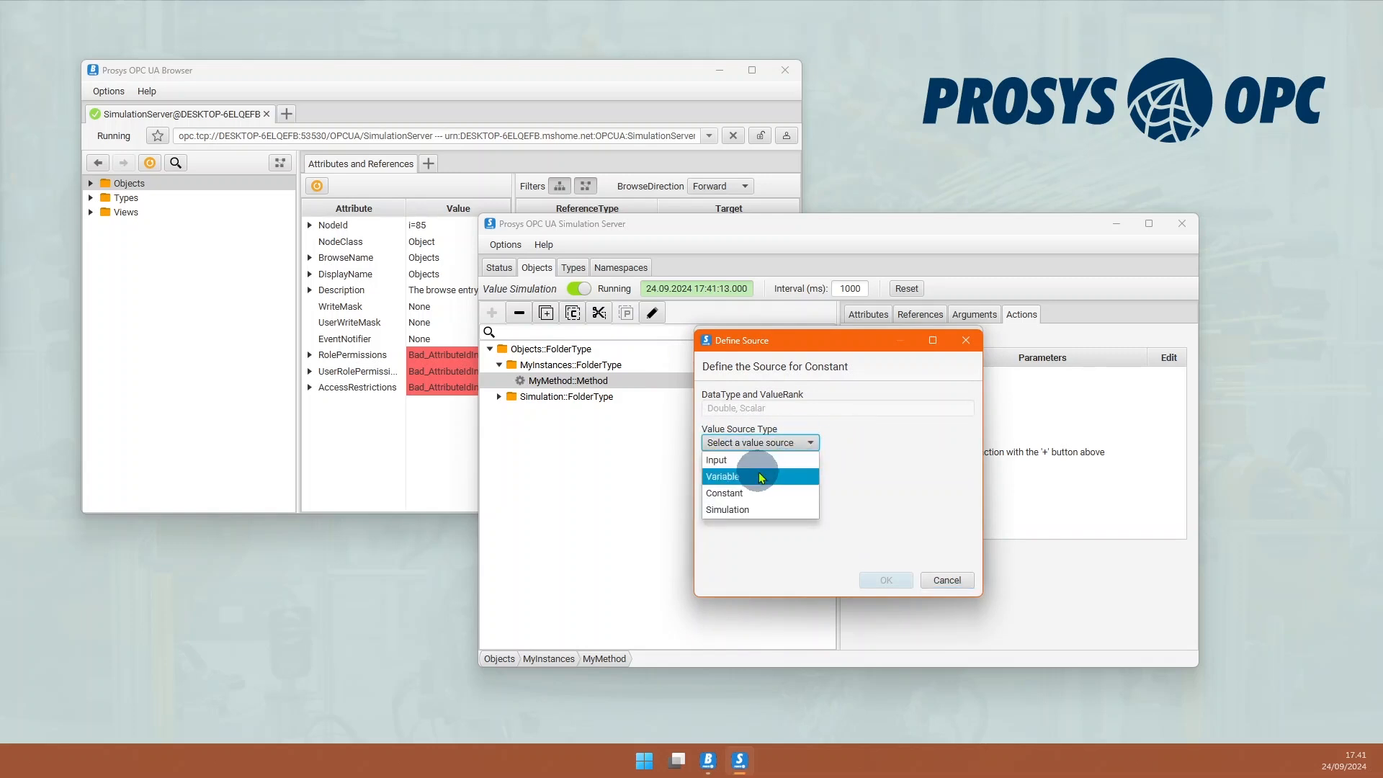
left_click(753, 459)
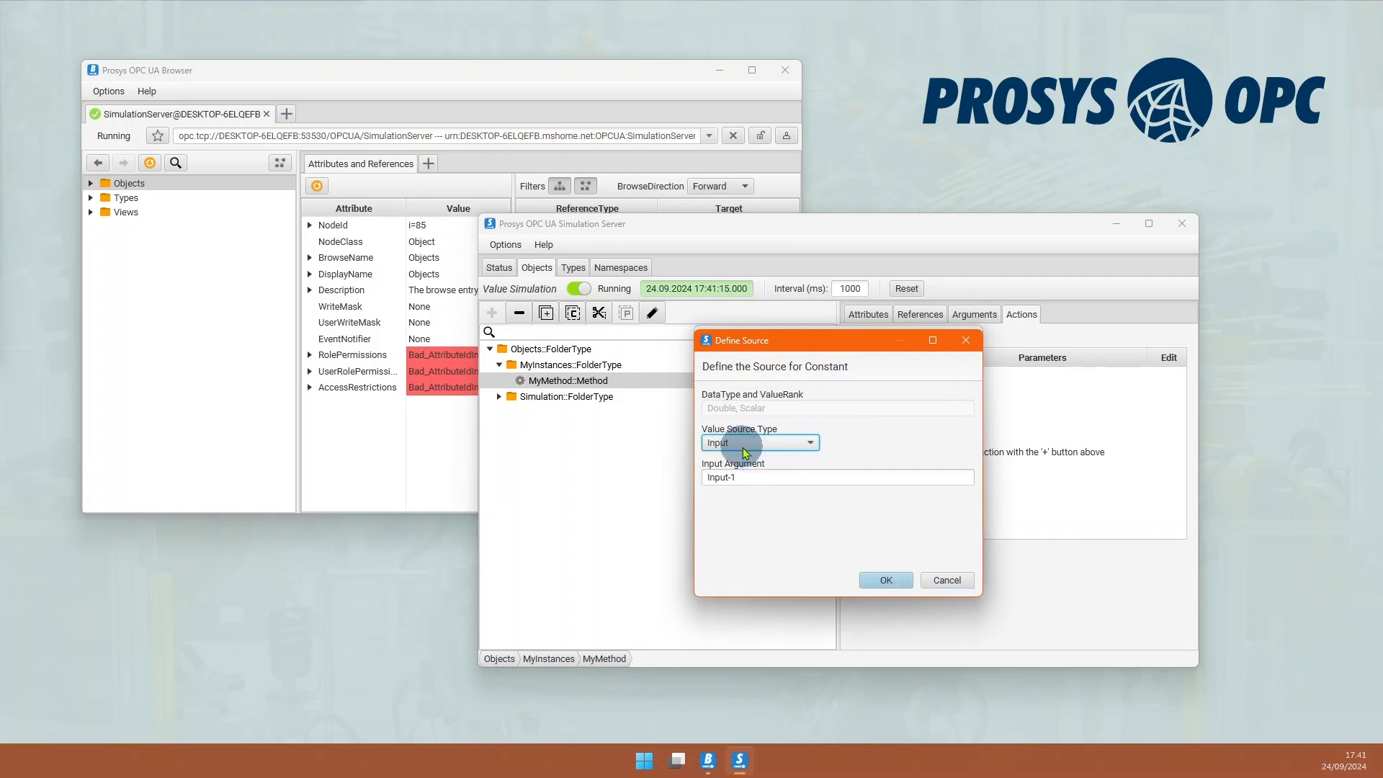
left_click(885, 579)
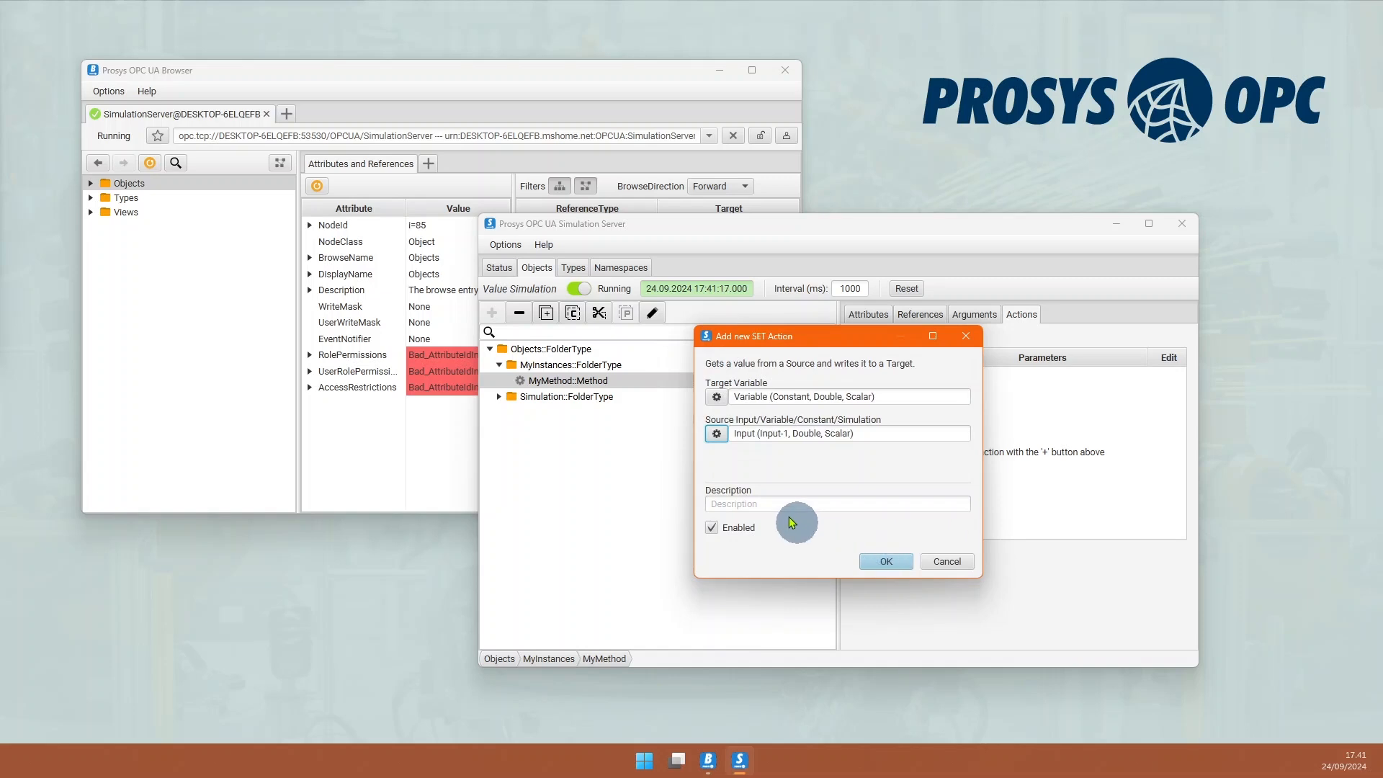
left_click(886, 564)
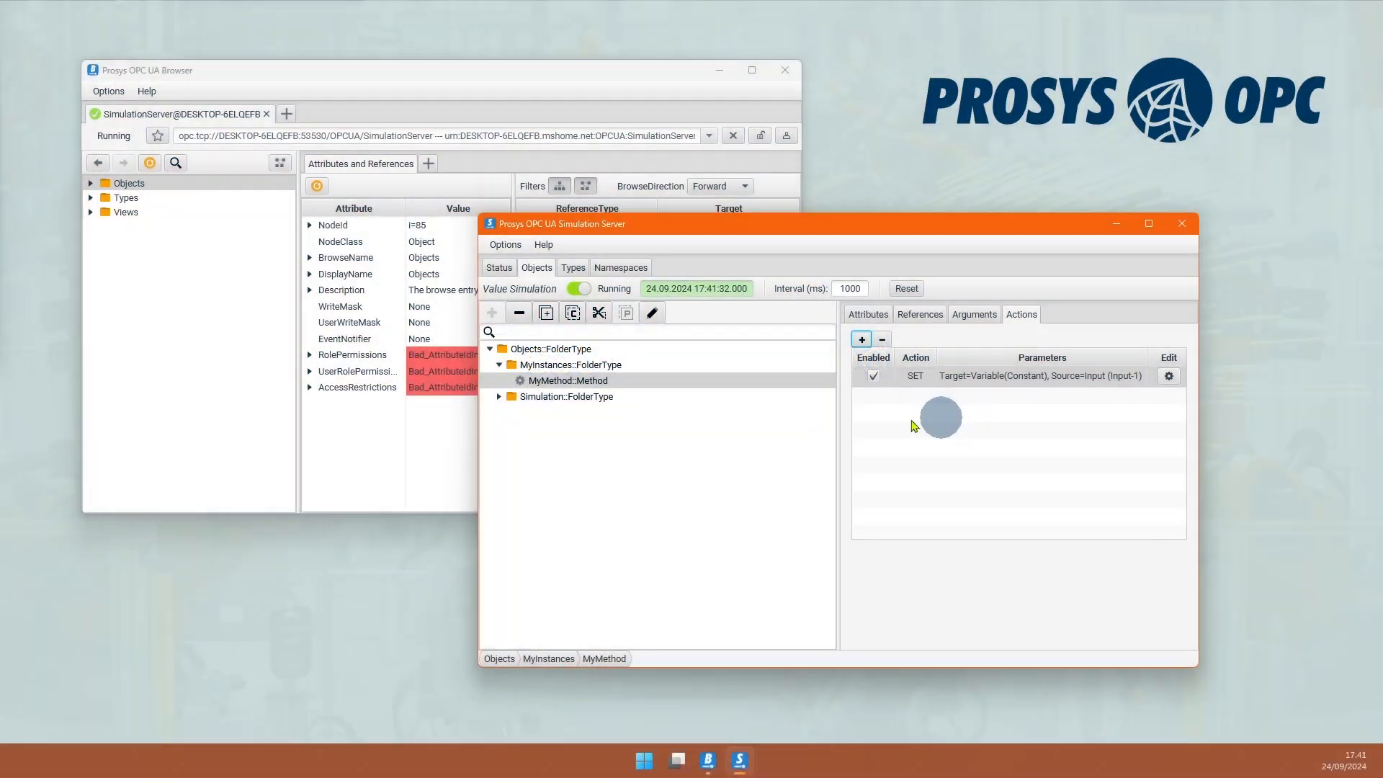
Switch to Prosys OPC UA Browser and call MyMethod from the MyInstances folder with Input-1 set to 23.23
left_click(189, 331)
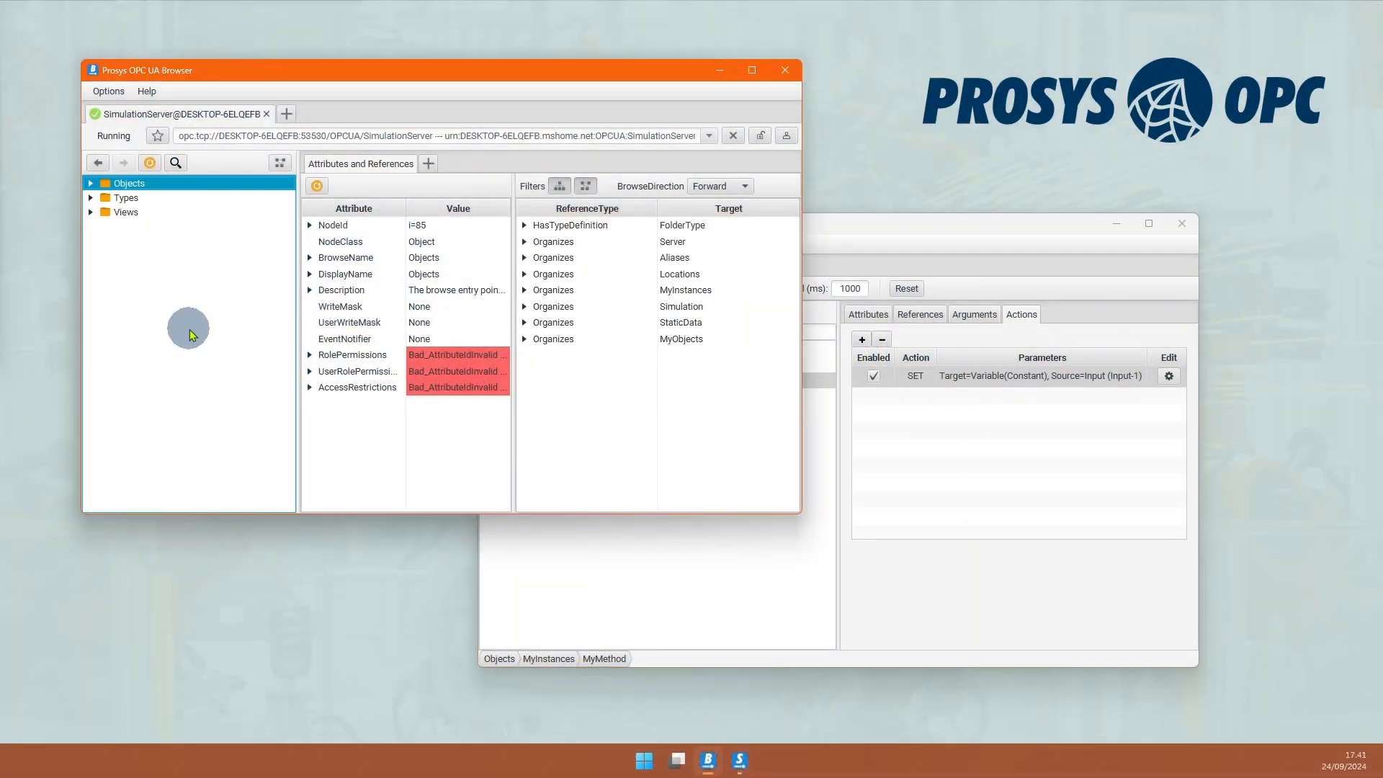
left_click(91, 185)
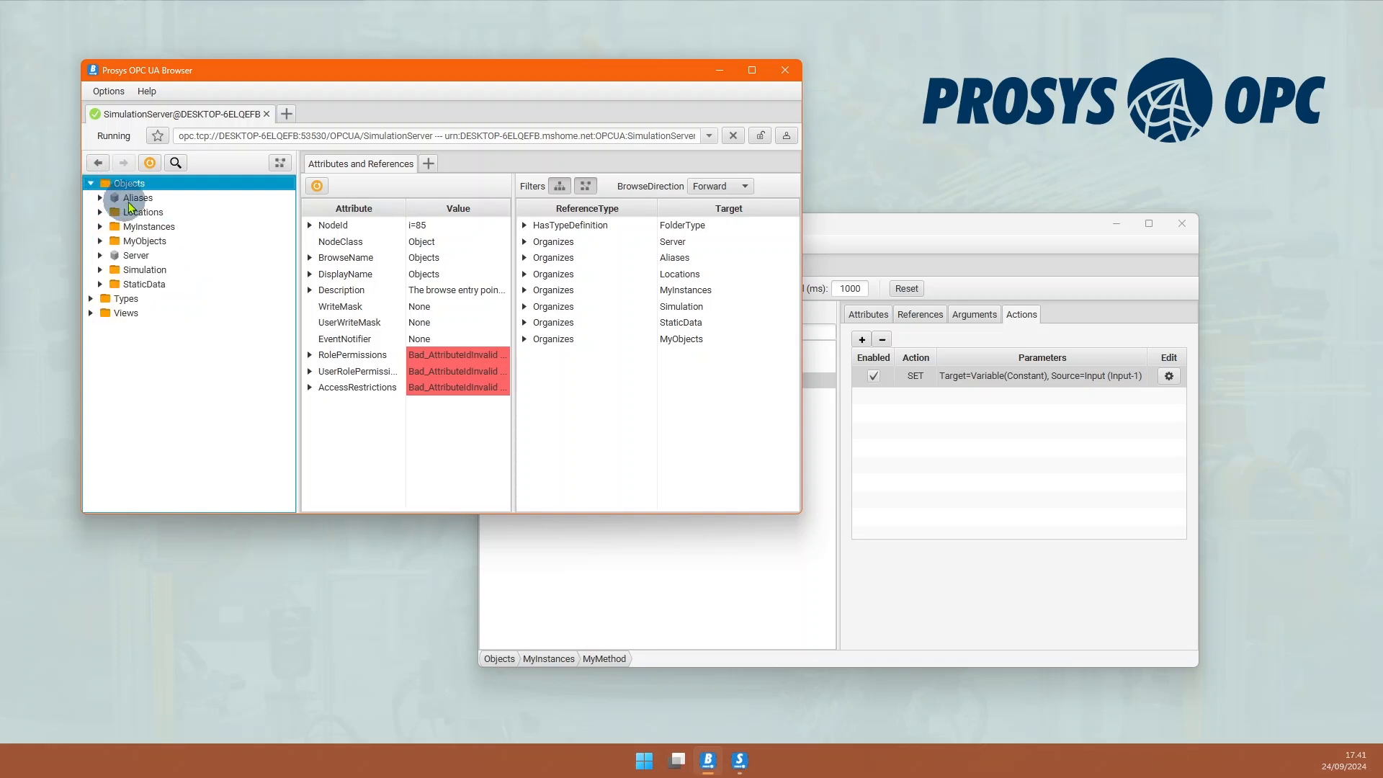
left_click(101, 228)
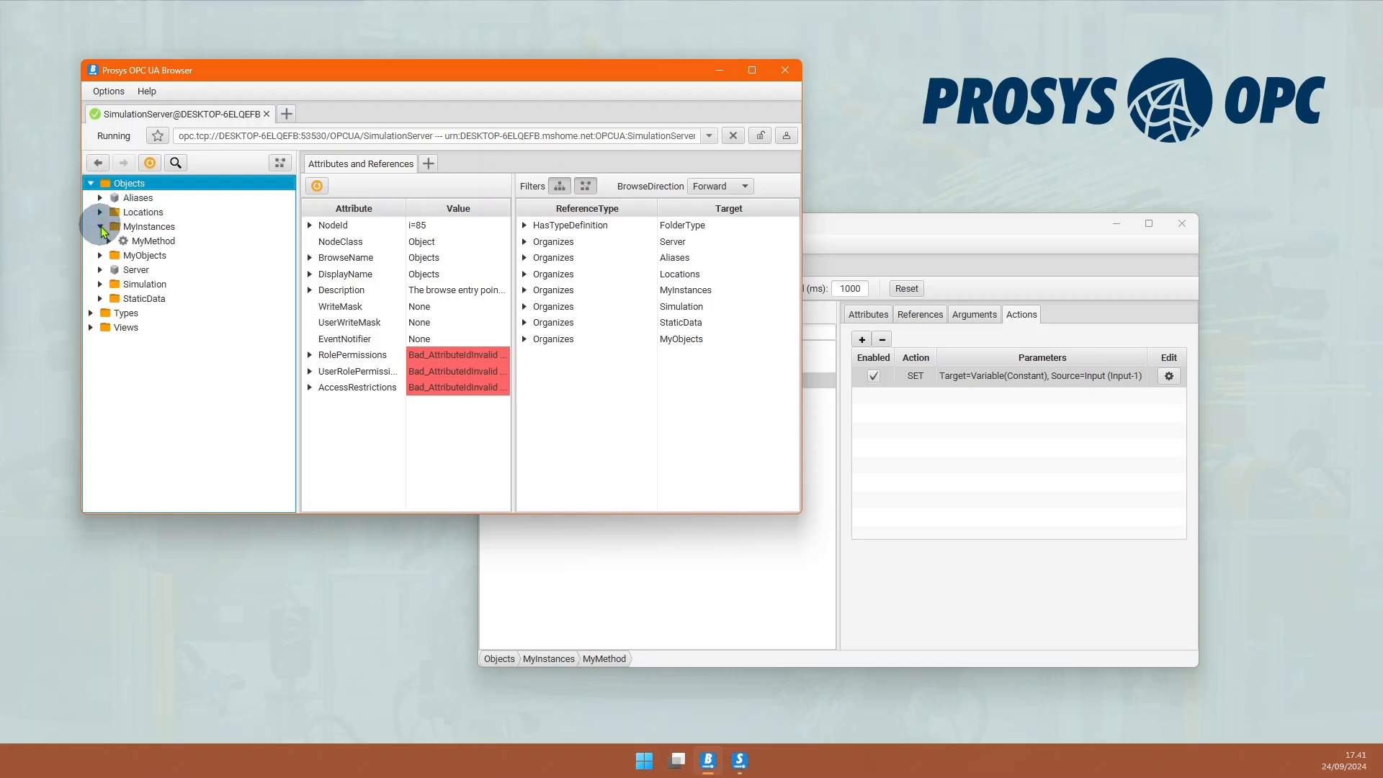
right_click(143, 241)
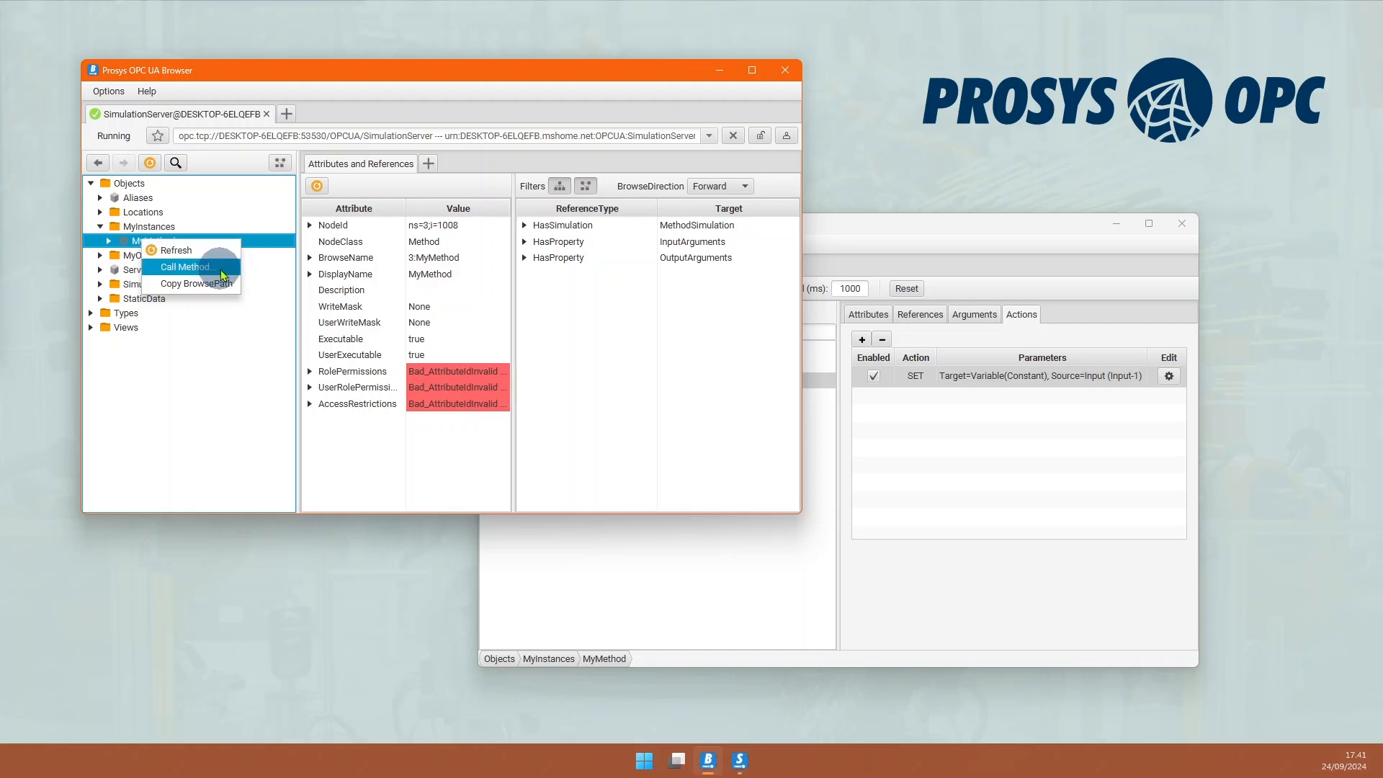
left_click(182, 274)
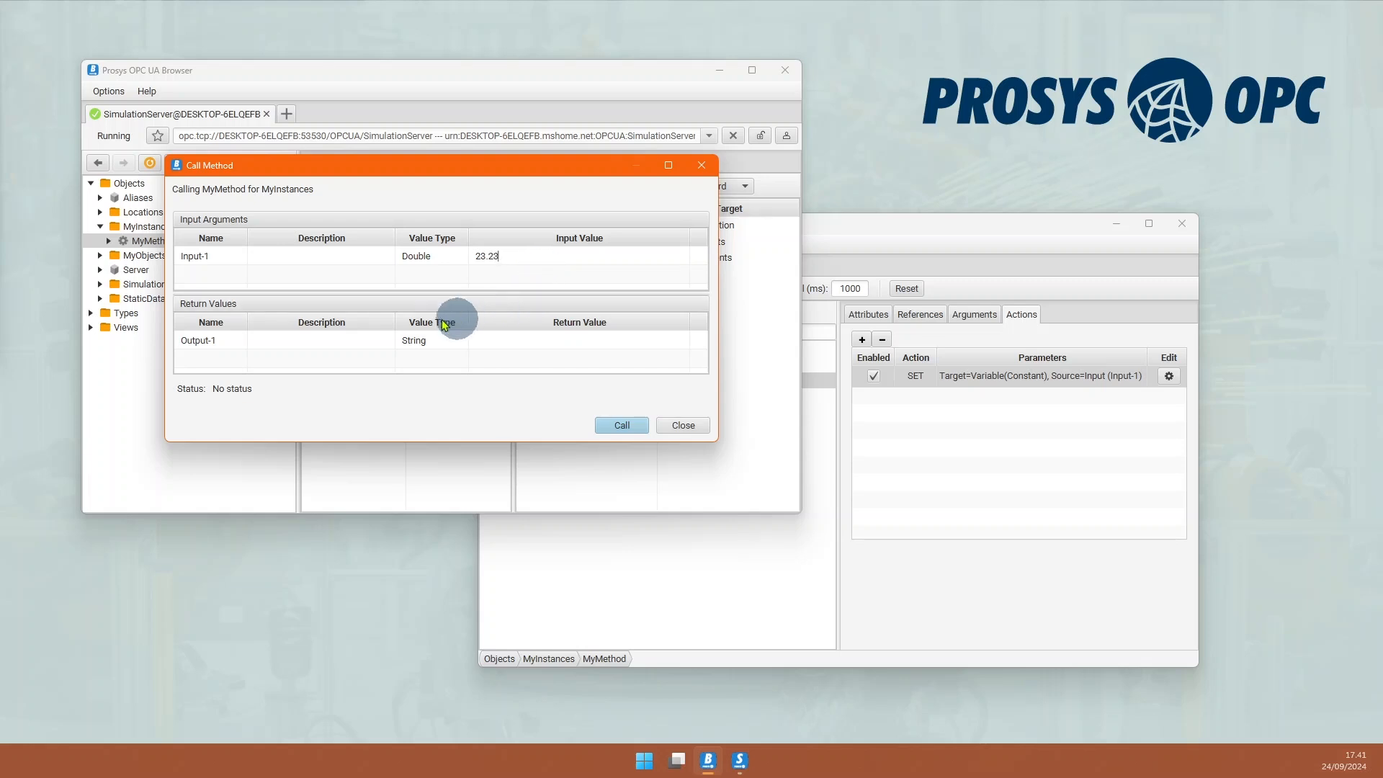
left_click(623, 425)
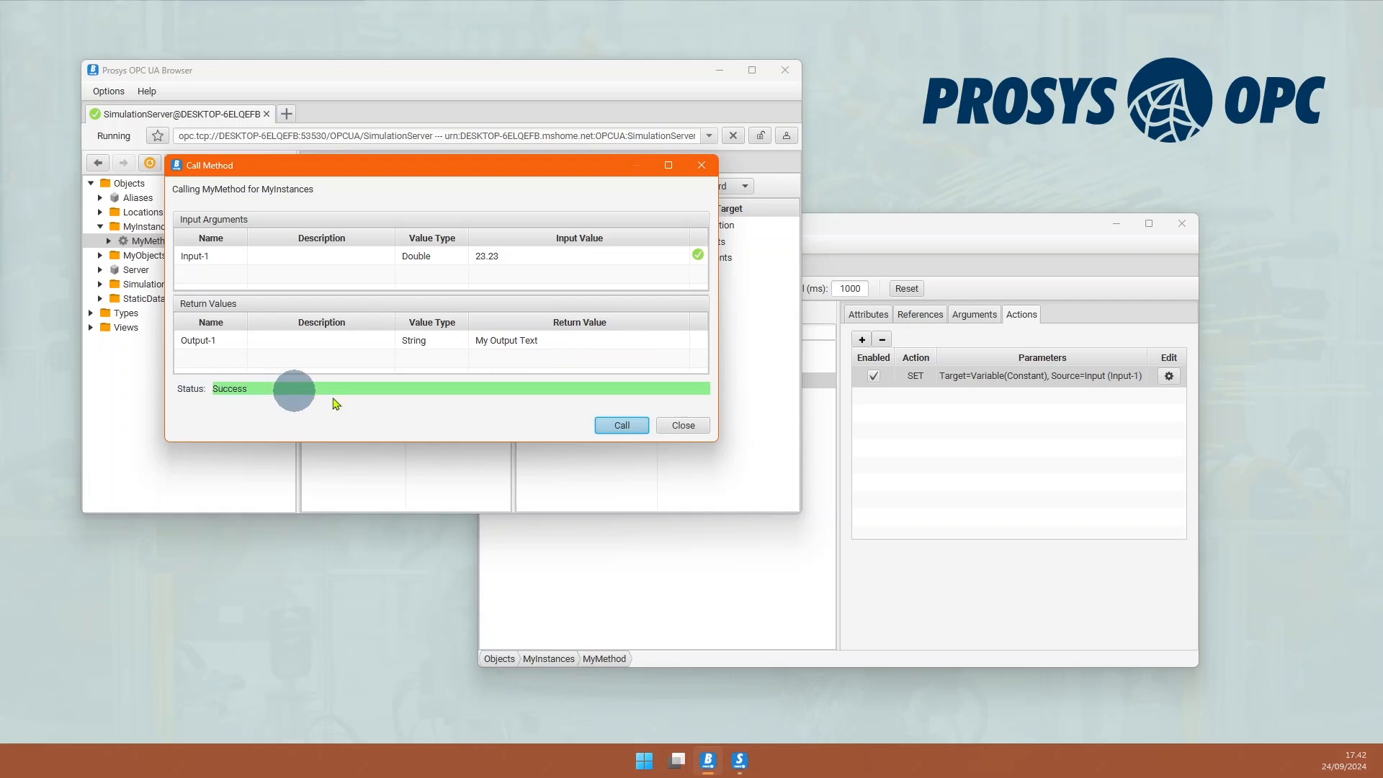
left_click(683, 425)
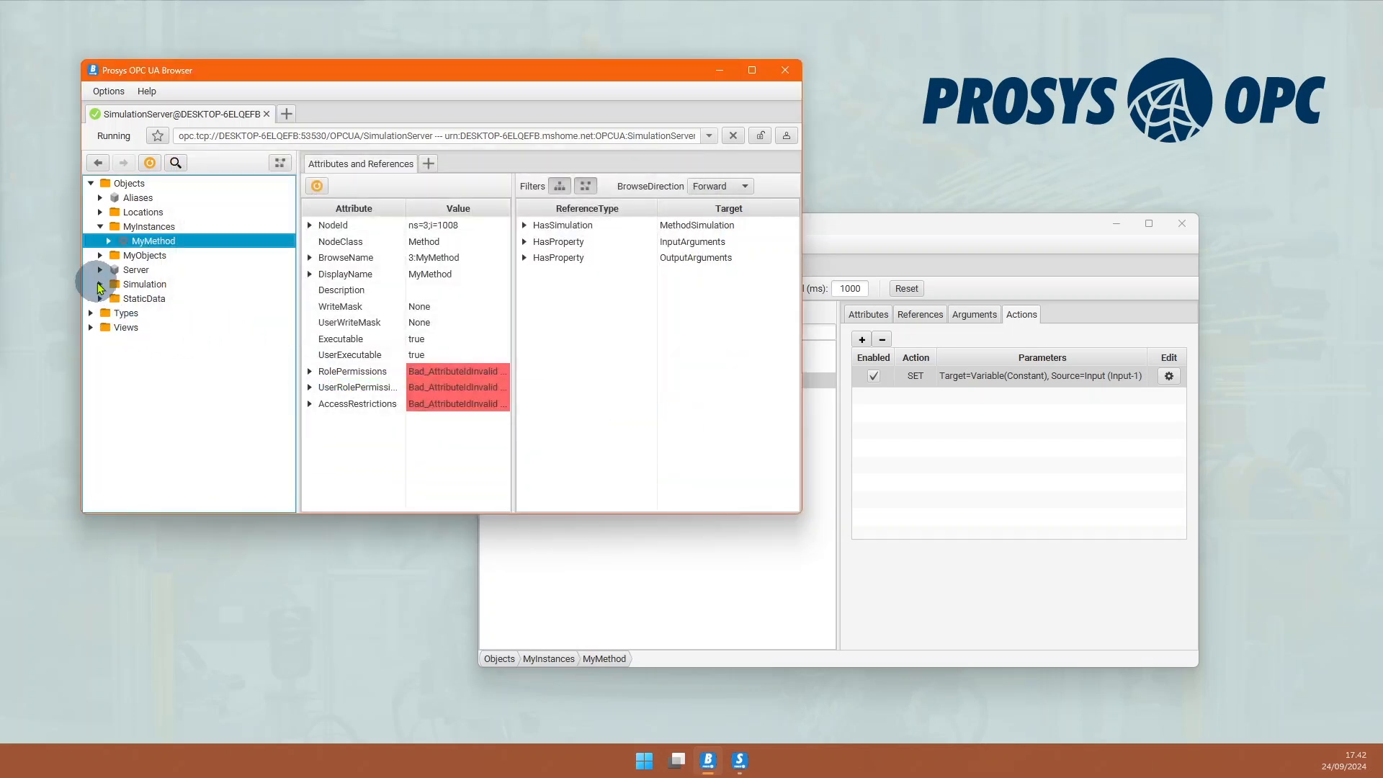
Check the value of the Constant variable in the Simulation folder
left_click(100, 284)
left_click(151, 300)
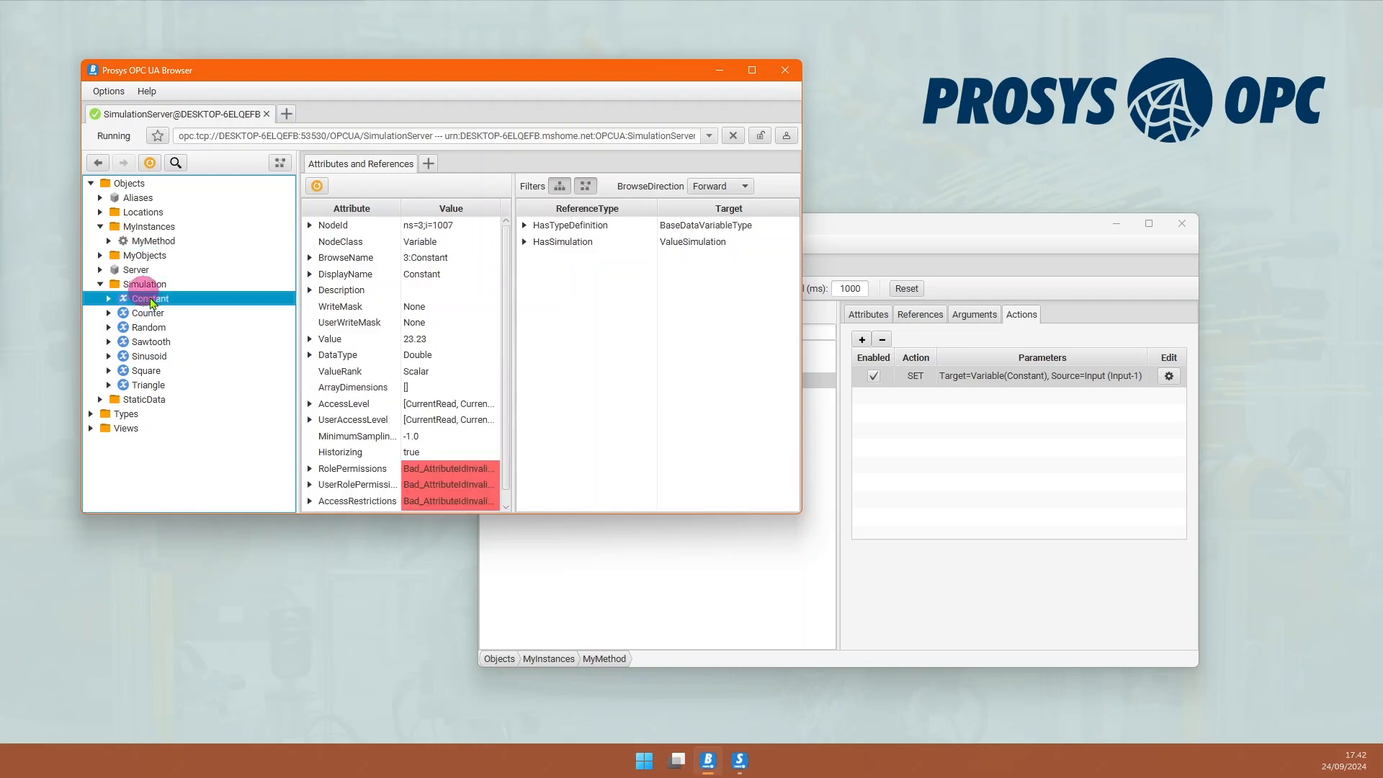